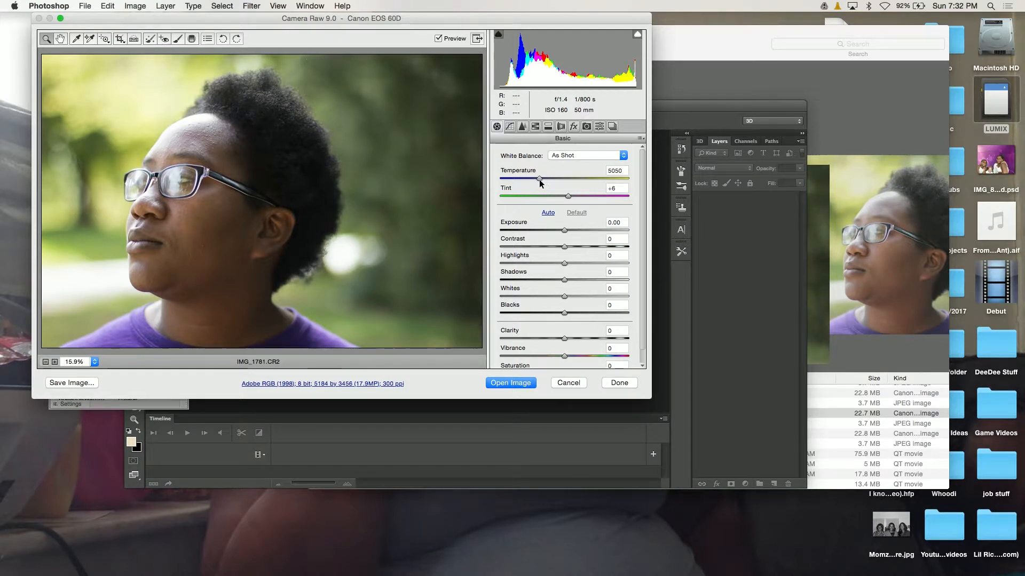
Warm the photo's white balance by setting the temperature to 5700 and the tint to +13.
drag(540, 179, 549, 182)
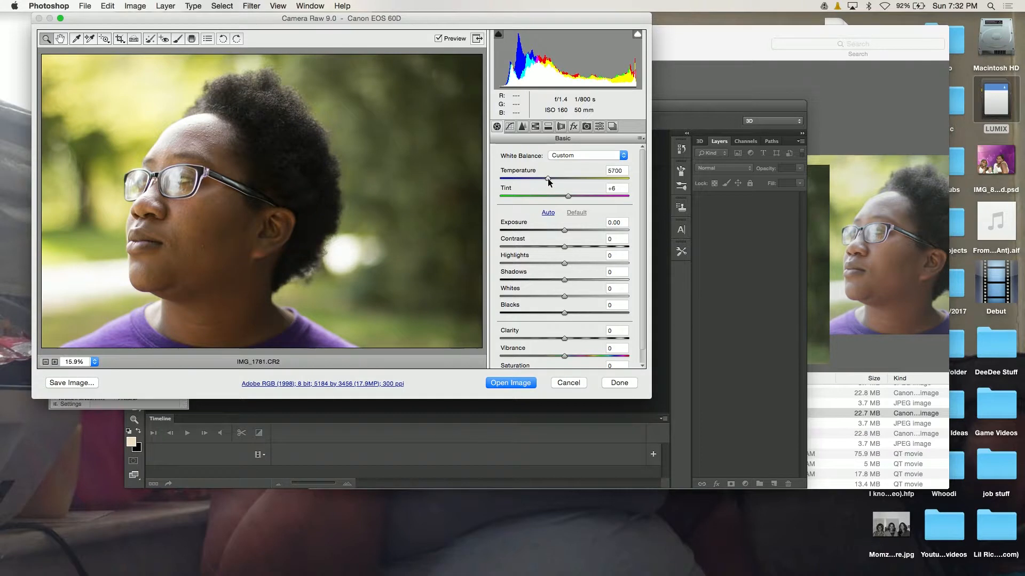
drag(548, 179, 549, 179)
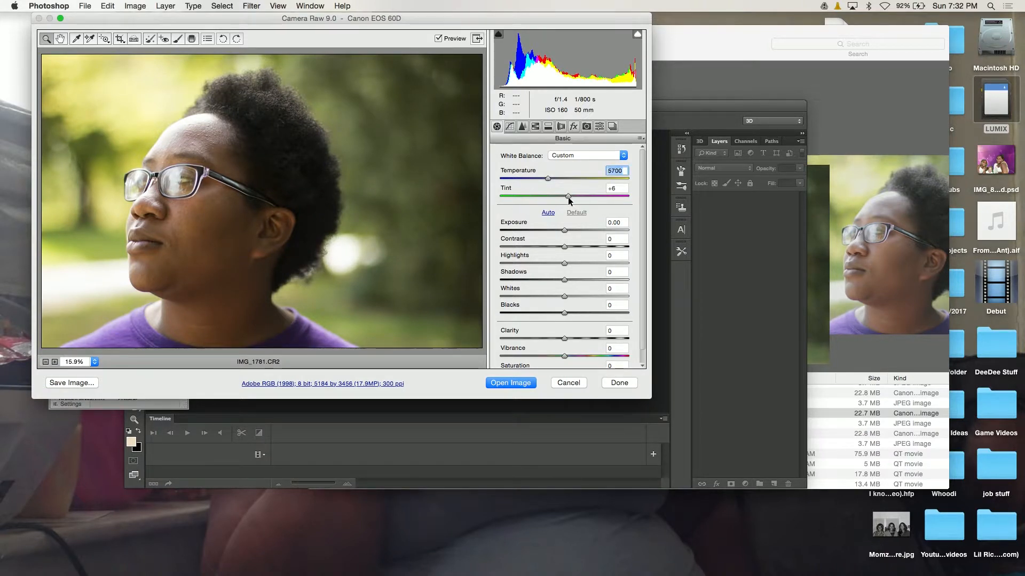
drag(569, 197, 573, 198)
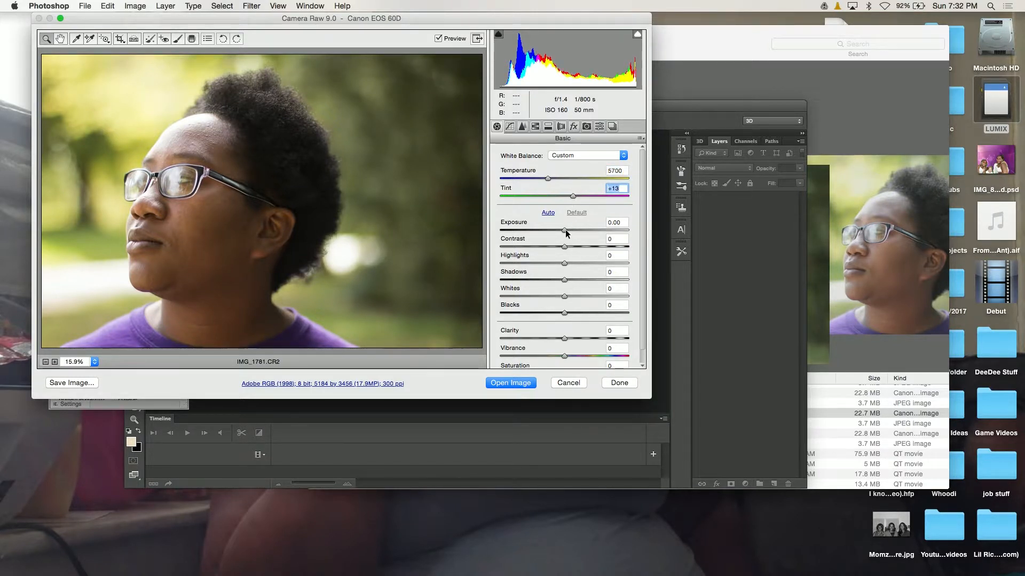
Set the photo's exposure to +0.15, contrast to +35 and highlights to -33.
mouse_move(566, 233)
mouse_down()
mouse_move(585, 234)
mouse_move(554, 233)
mouse_move(568, 234)
mouse_up()
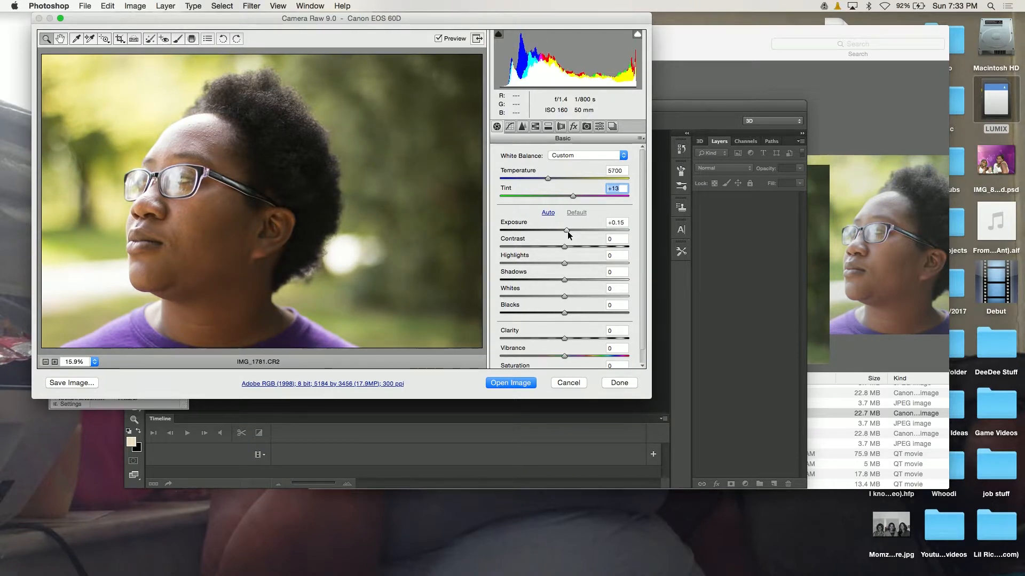
click(568, 234)
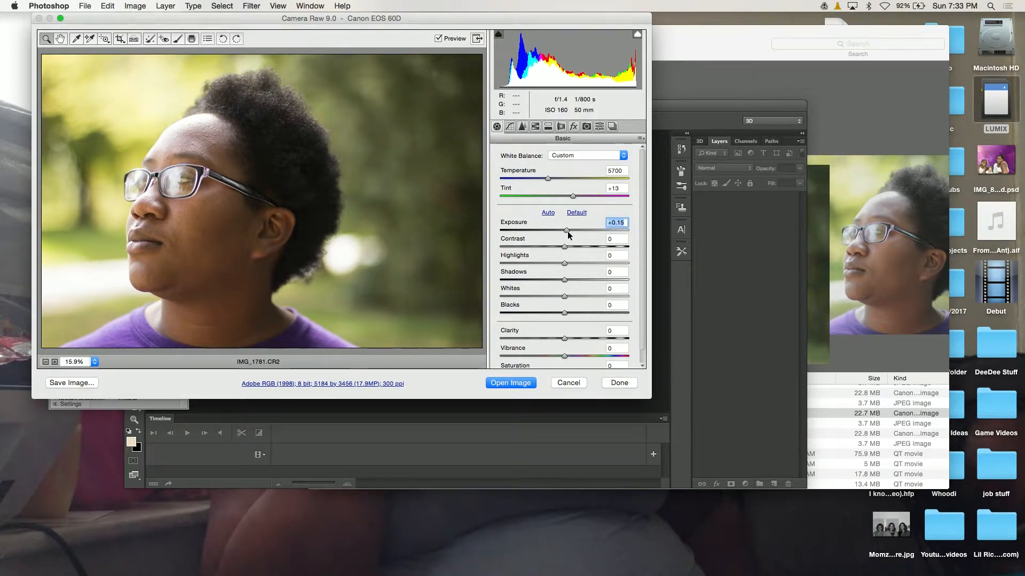
drag(564, 247, 589, 246)
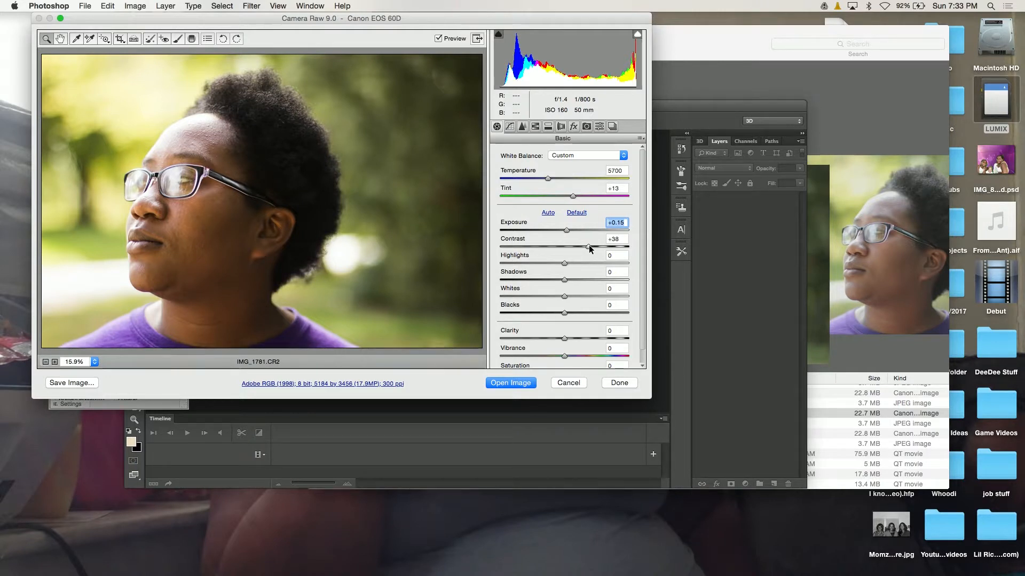
drag(588, 247, 543, 264)
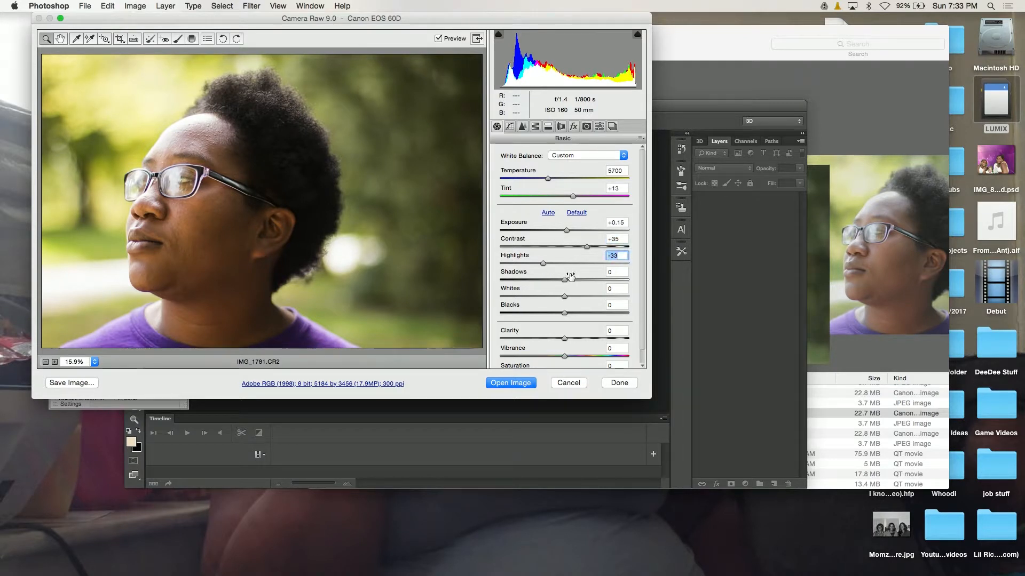
Set the photo's shadows to +68, whites to -53 and blacks to +16.
drag(566, 280, 608, 280)
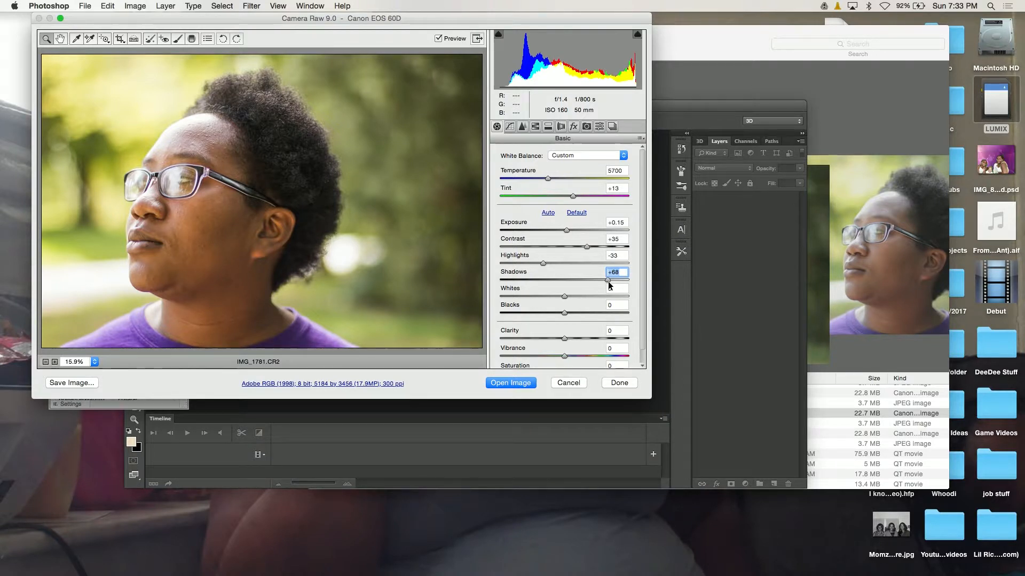
drag(564, 298, 530, 297)
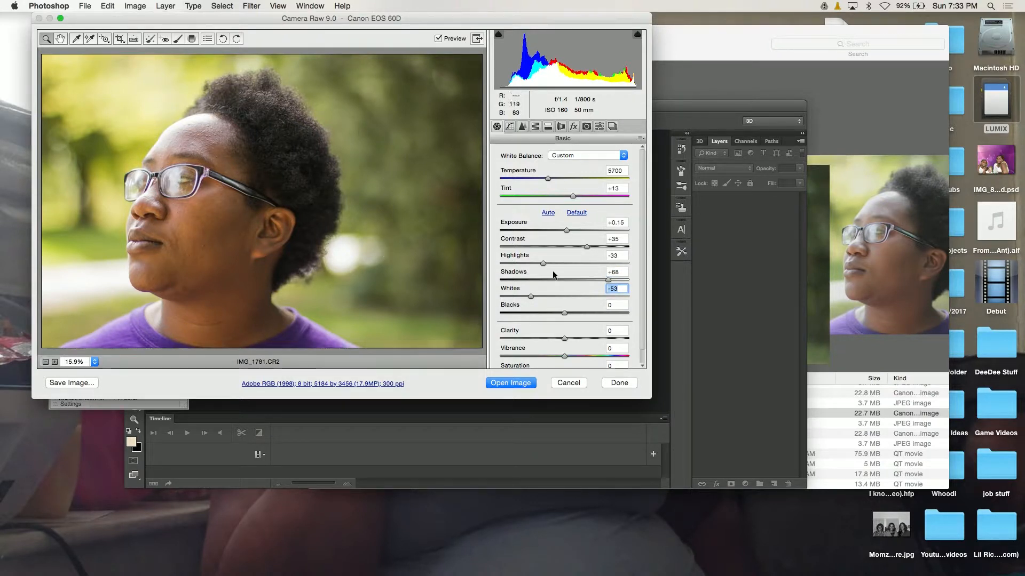
mouse_move(564, 313)
mouse_down()
mouse_move(597, 314)
mouse_move(575, 315)
mouse_up()
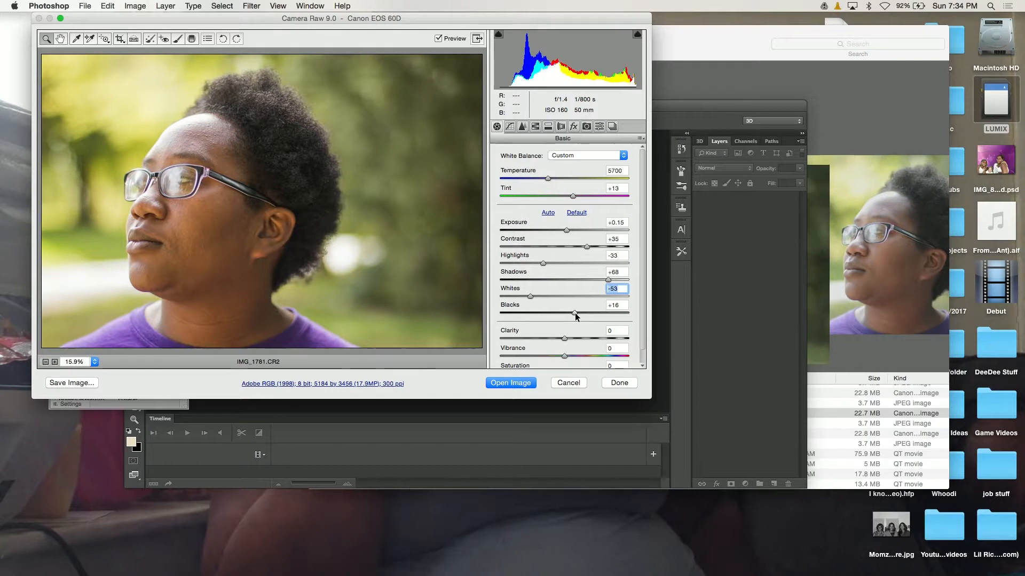
click(576, 316)
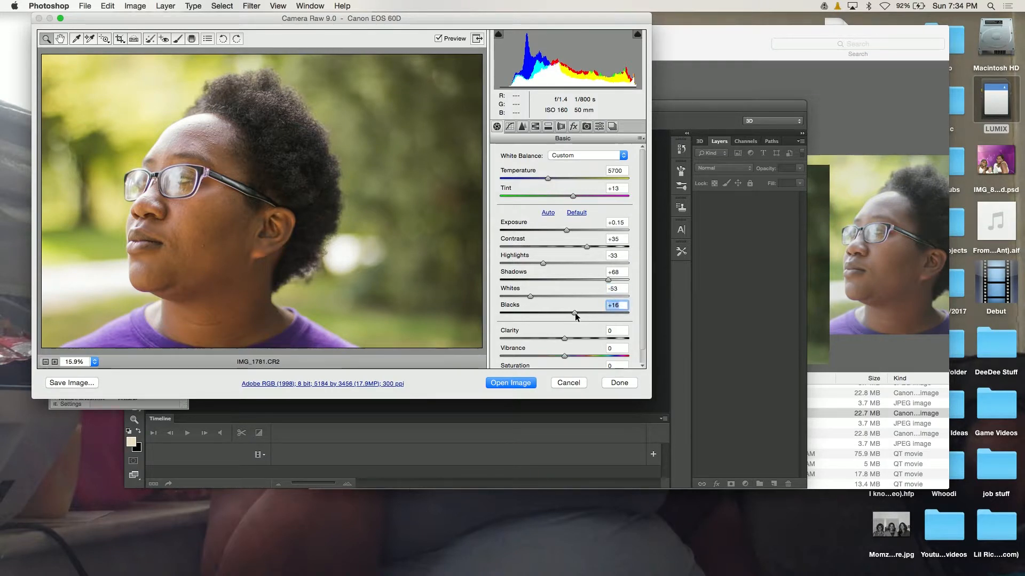
Set the photo's clarity to +24 and vibrance to +20.
scroll(550, 322, down, 1)
scroll(549, 324, down, 1)
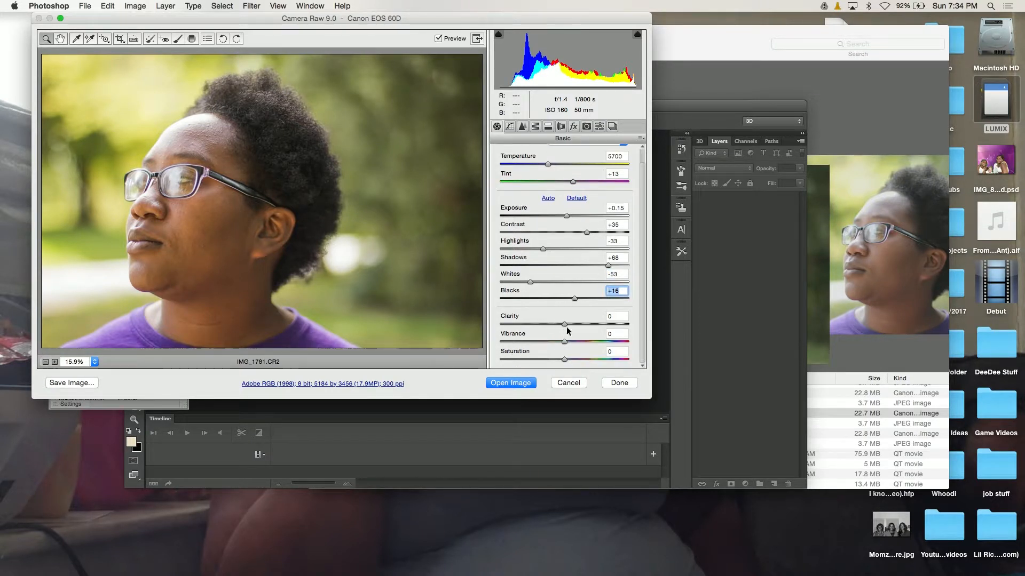
drag(565, 327, 580, 328)
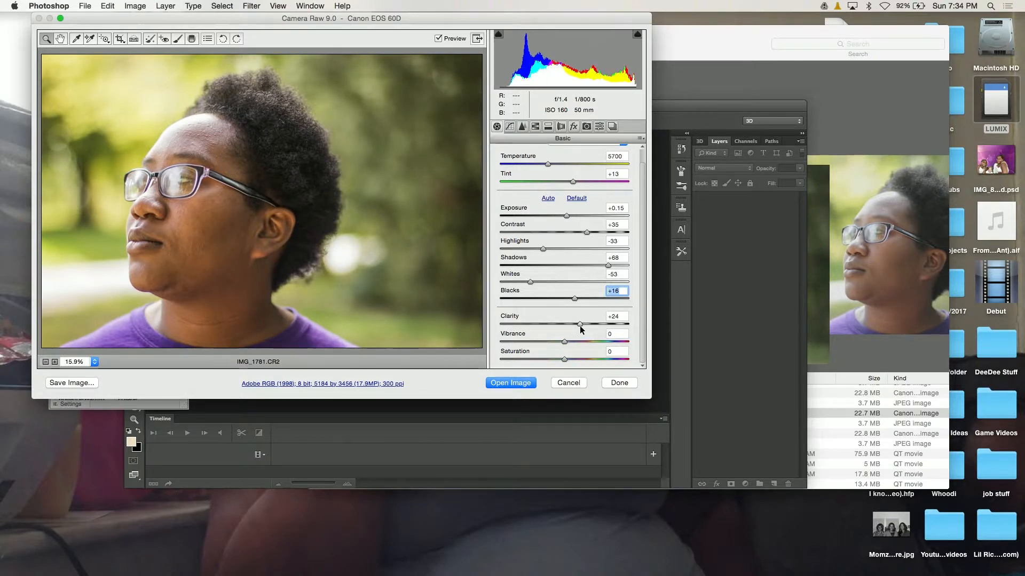
drag(580, 326, 580, 326)
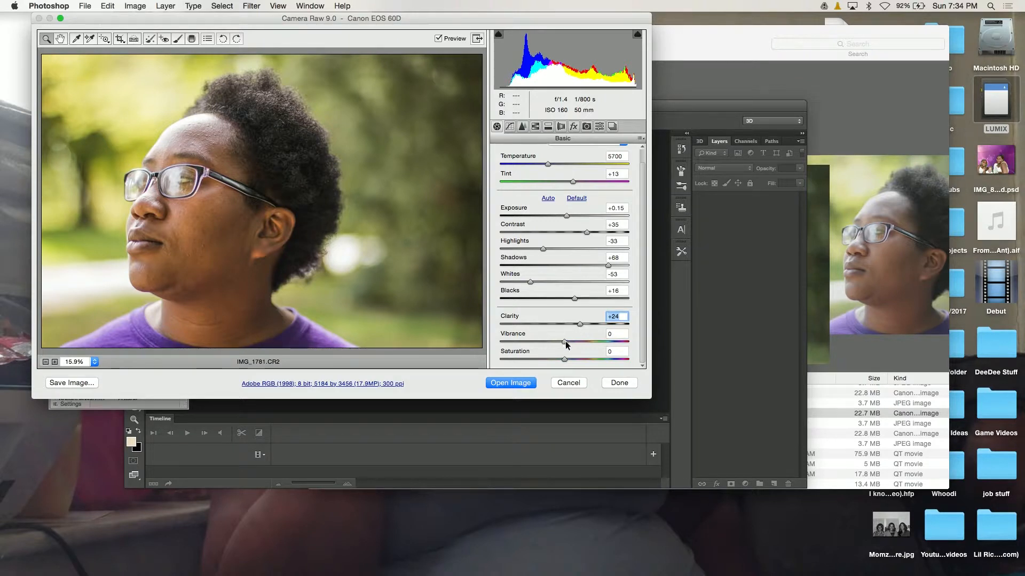
drag(565, 343, 578, 342)
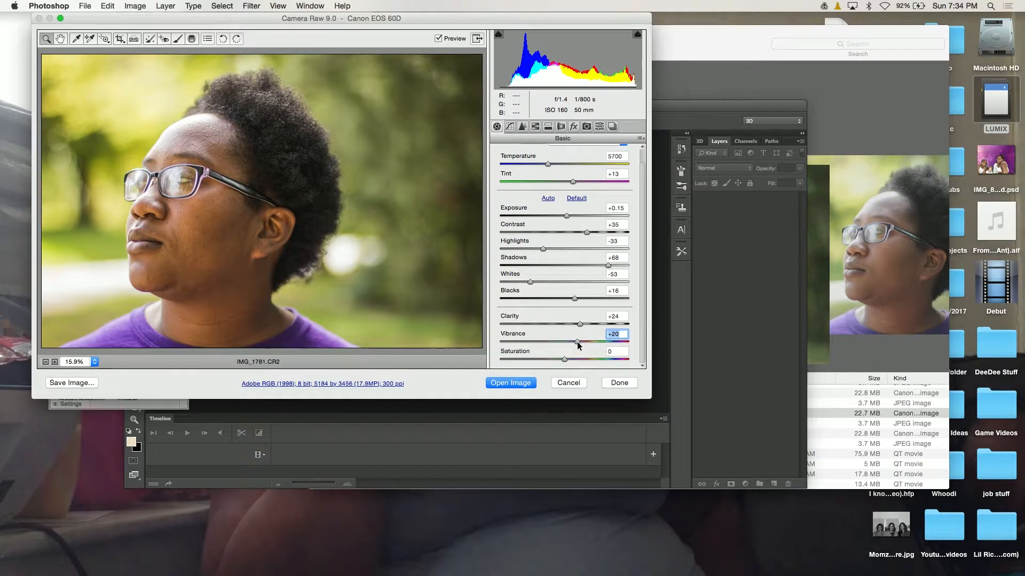
Add three points to the RGB point tone curve, in the highlights, shadows and midtones.
click(513, 126)
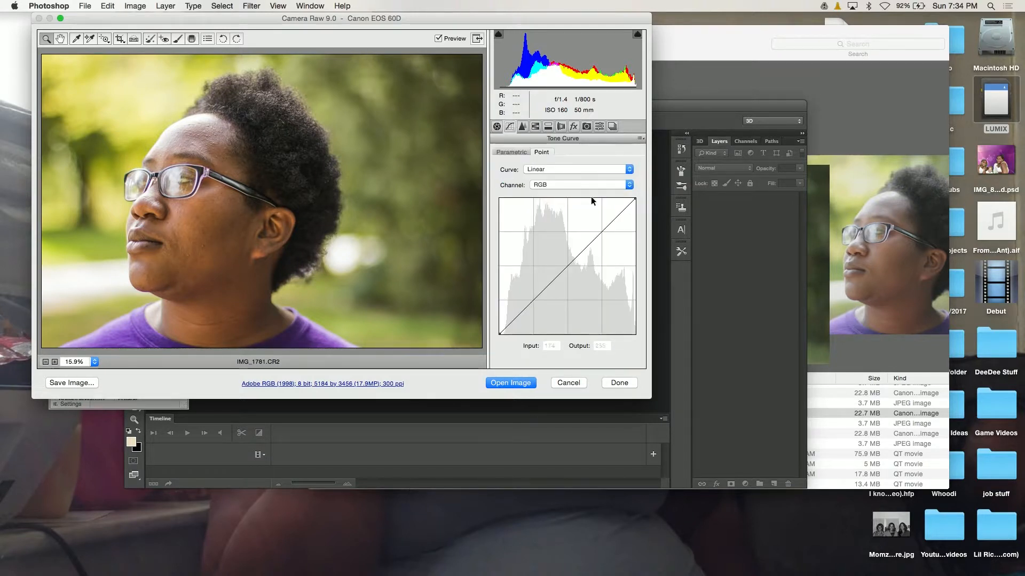
click(601, 232)
click(530, 304)
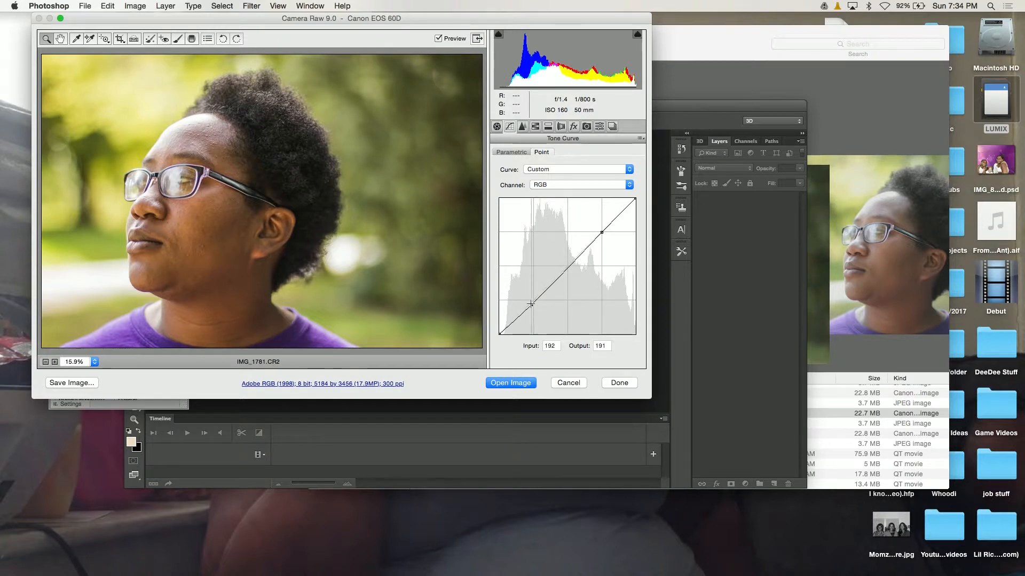
click(567, 267)
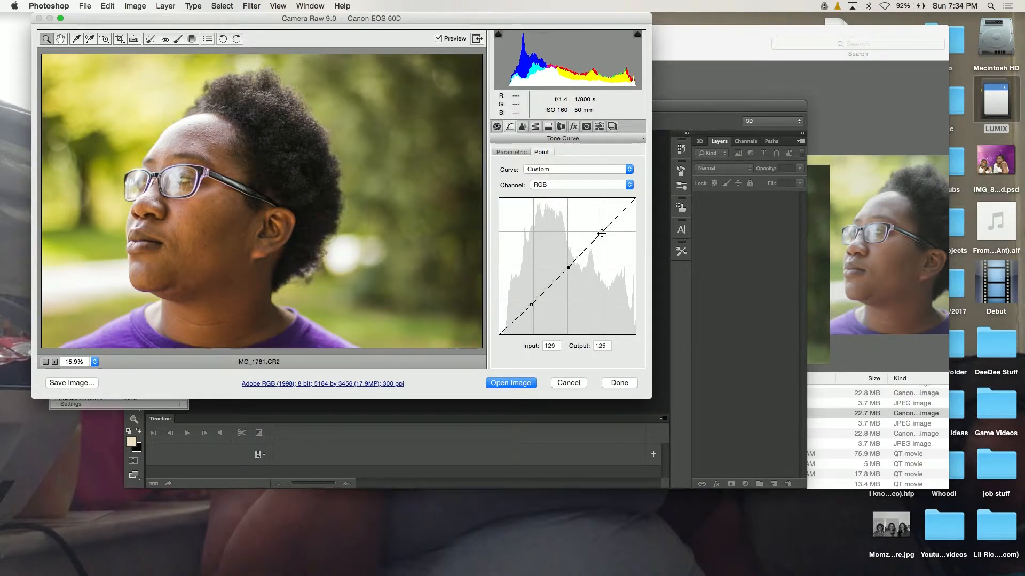
Shape the RGB tone curve by moving the highlight point to 197/184, the shadow point to 55/61 and the midpoint to 126/119 (input/output).
mouse_move(602, 233)
mouse_down()
mouse_move(591, 227)
mouse_move(604, 236)
mouse_up()
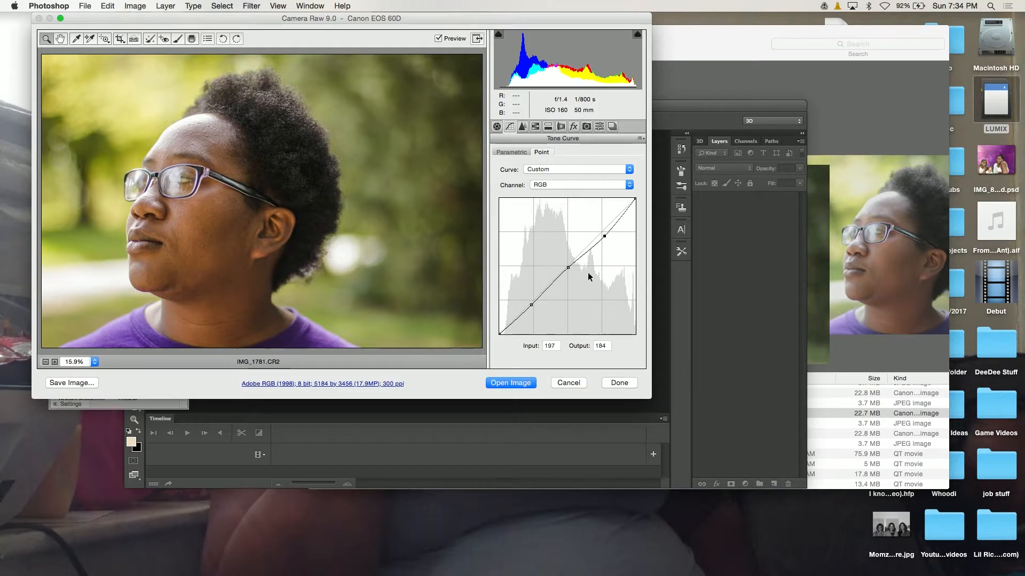
drag(530, 305, 528, 302)
click(568, 268)
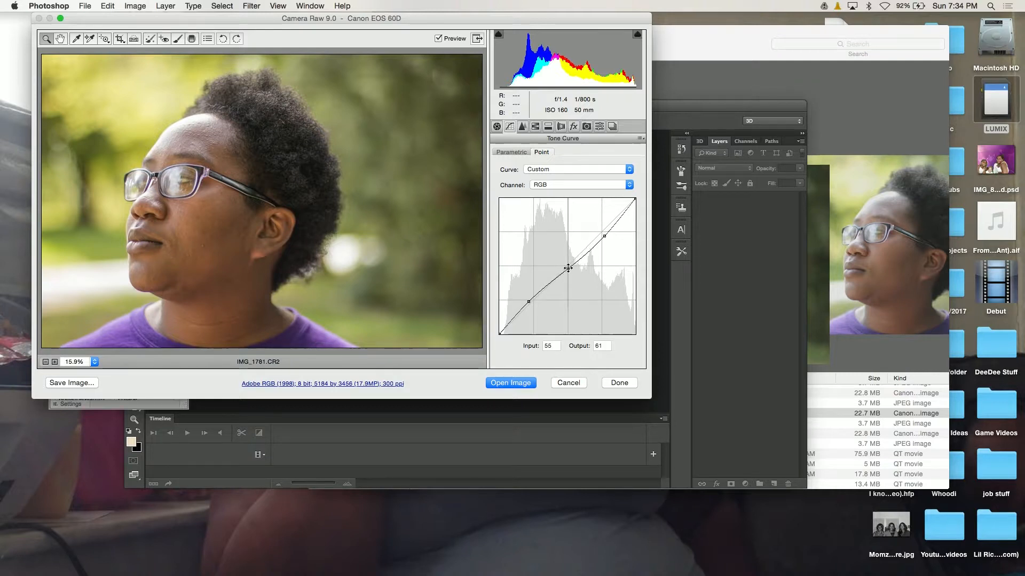
drag(568, 269, 566, 270)
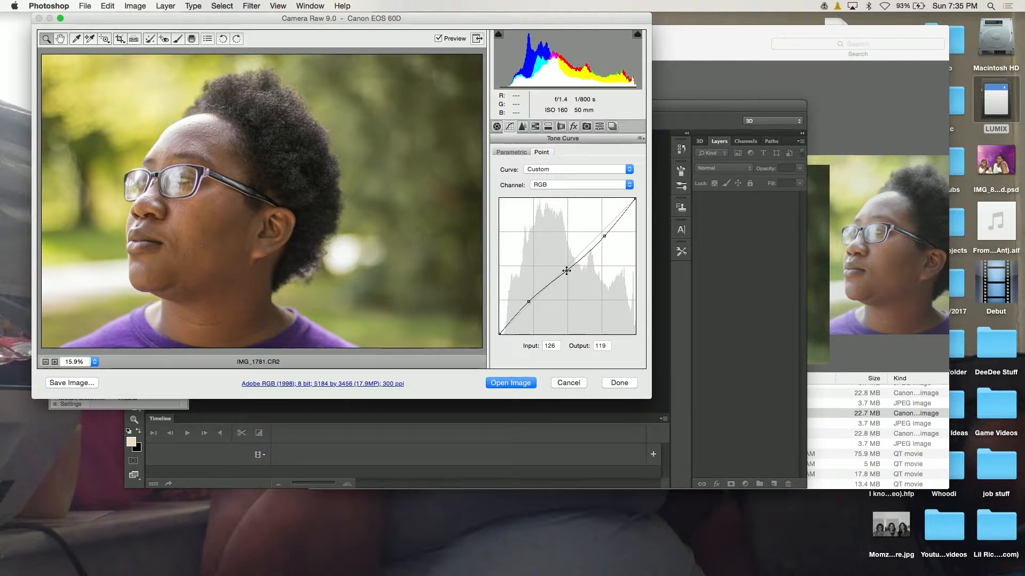
Adjust the sharpening with masking at 18 and amount at 39.
click(522, 128)
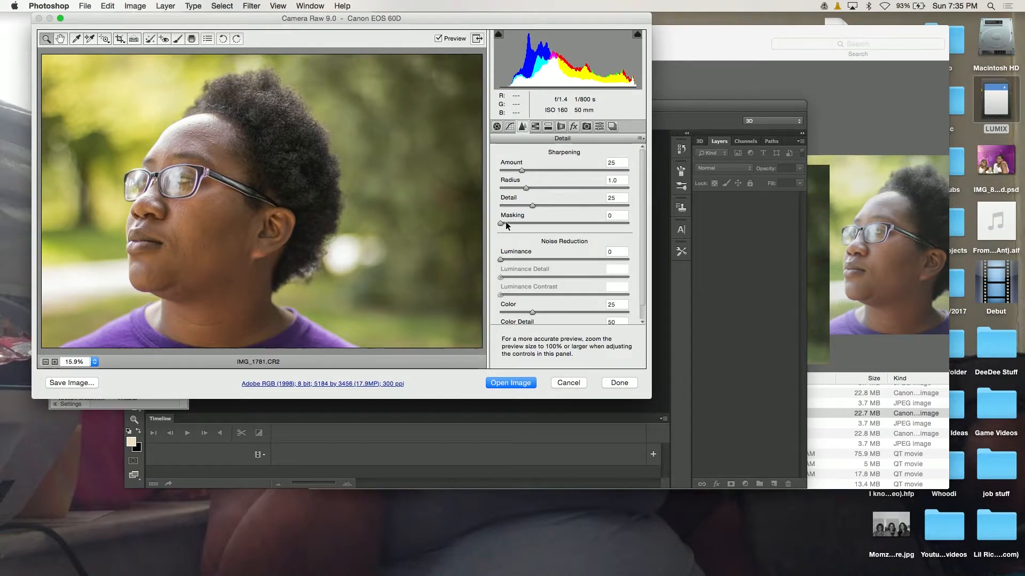
drag(501, 223, 523, 224)
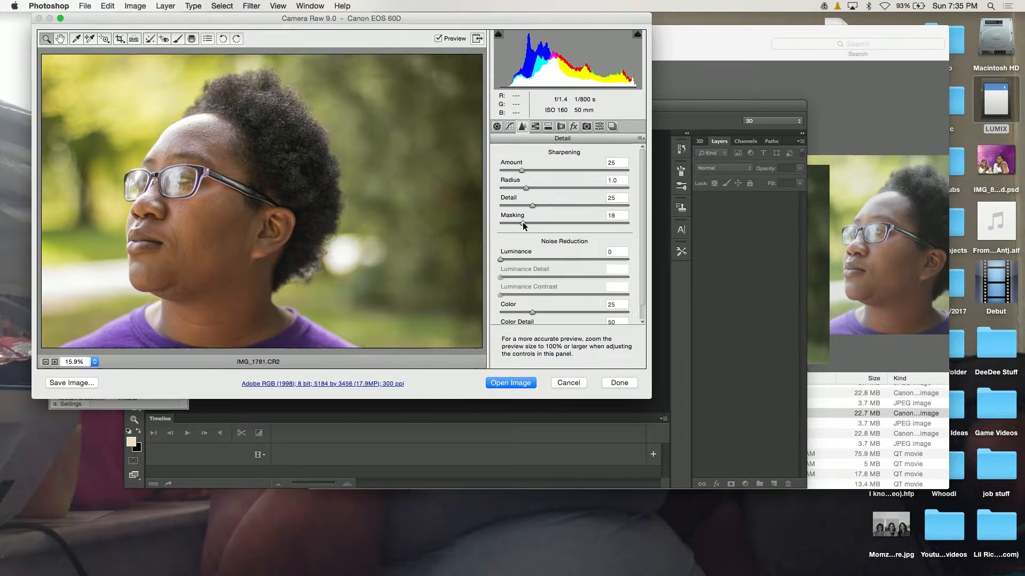
drag(523, 170, 534, 171)
Set the noise reduction to luminance 34 and luminance contrast 16.
drag(501, 260, 531, 260)
drag(500, 294, 523, 294)
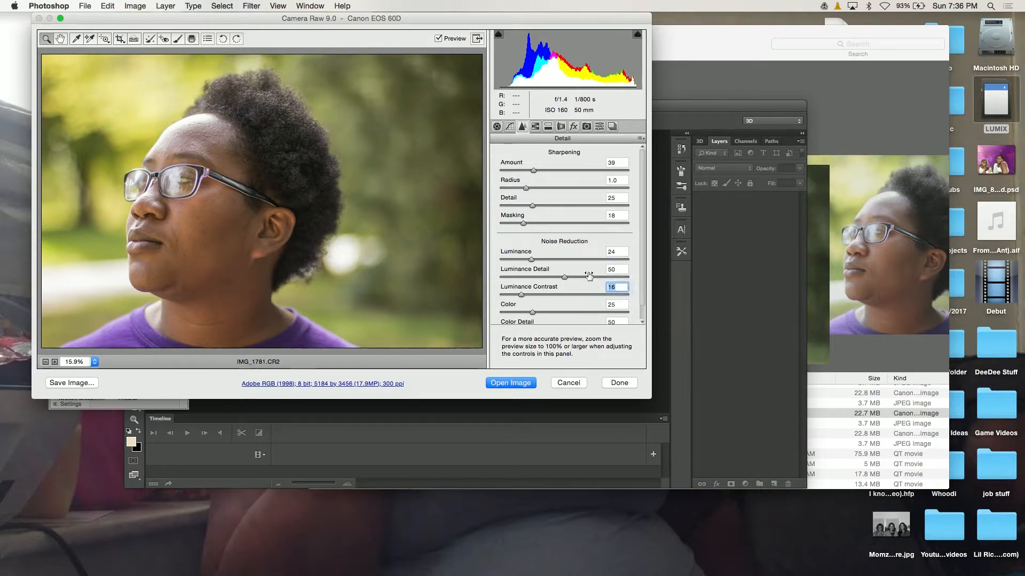
scroll(588, 245, down, 2)
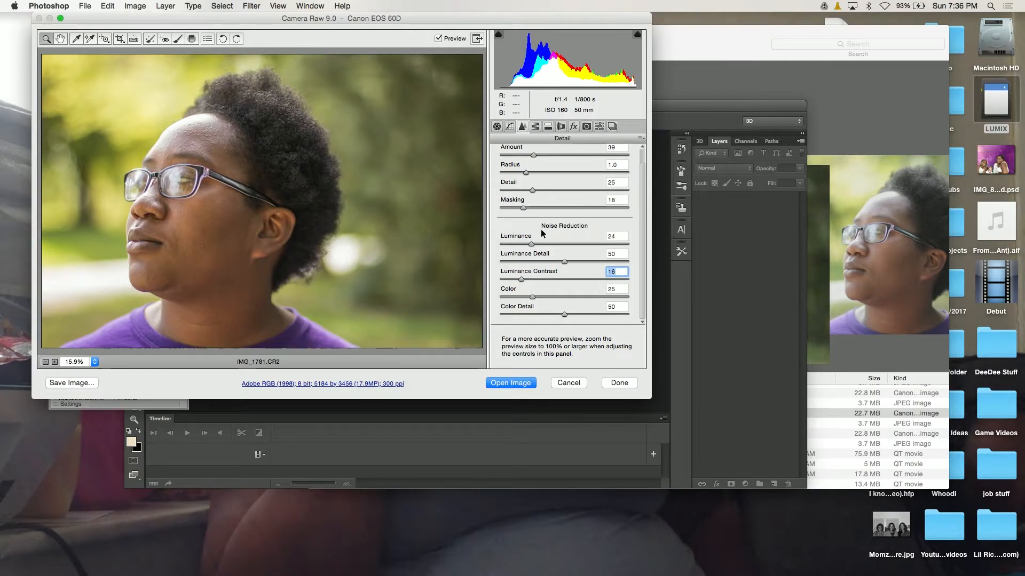
drag(532, 245, 544, 247)
click(544, 245)
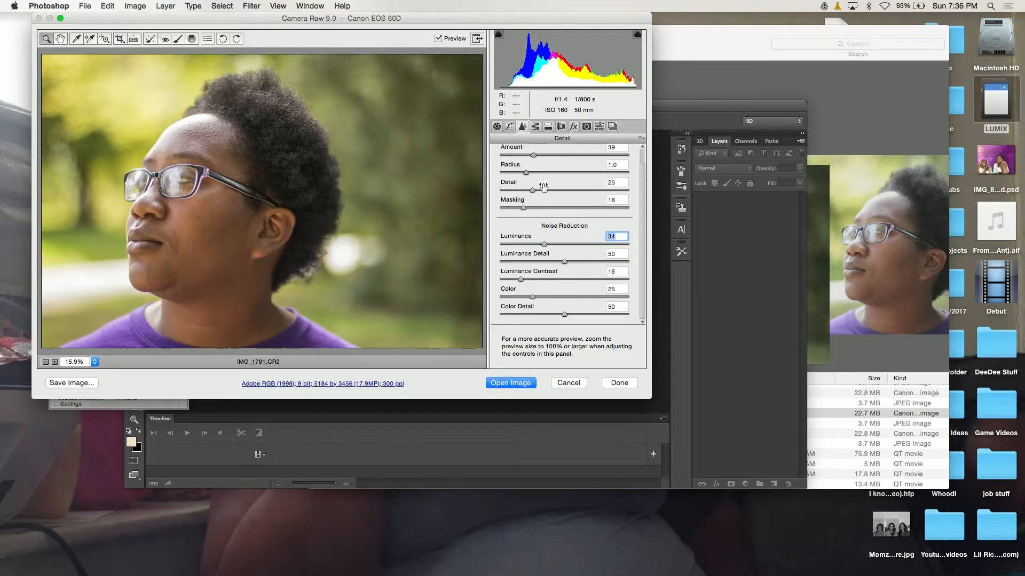
Shift the hue of the purples to +32 and of the reds to +7.
click(535, 129)
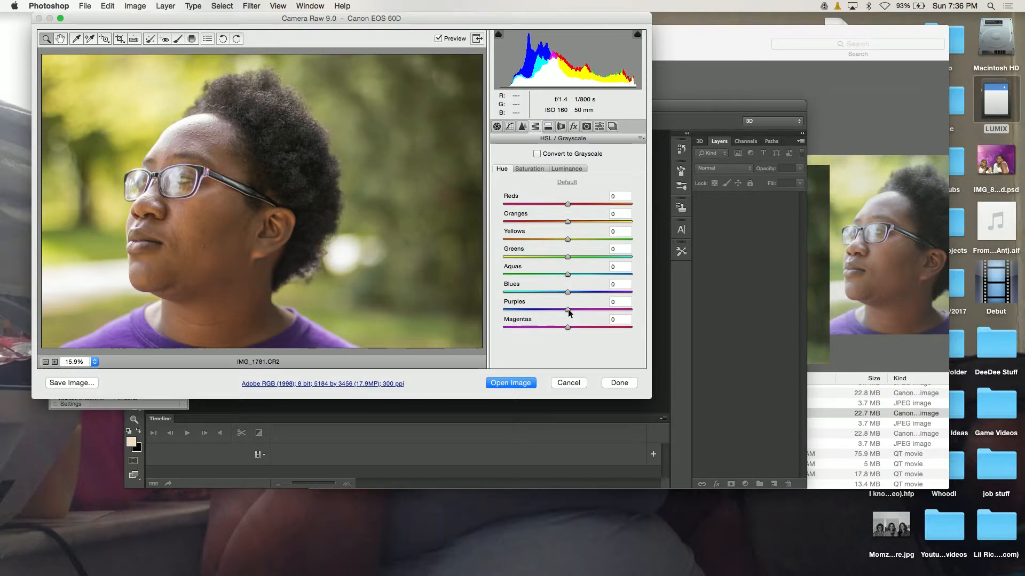
drag(568, 310, 588, 307)
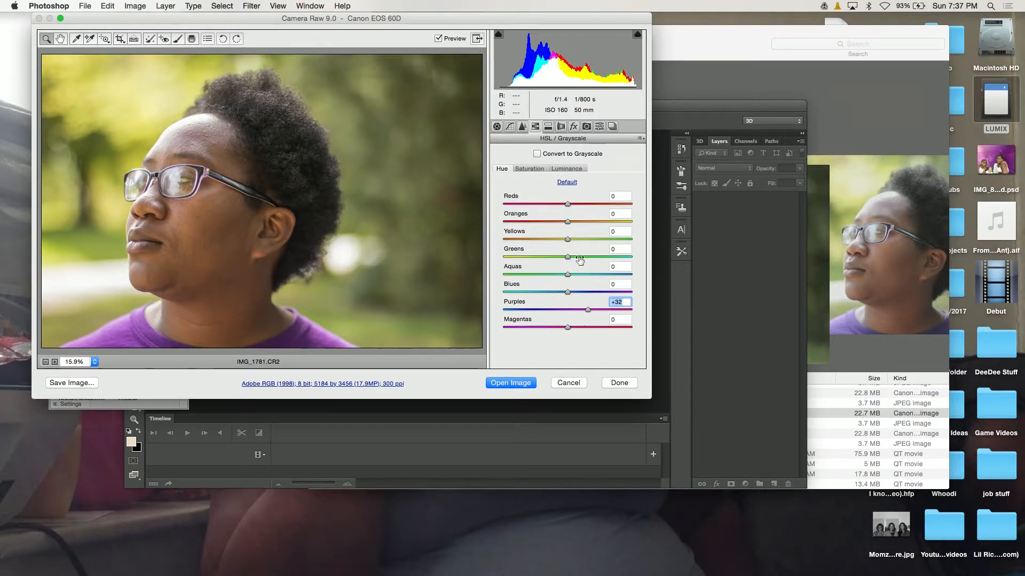
drag(568, 206, 573, 205)
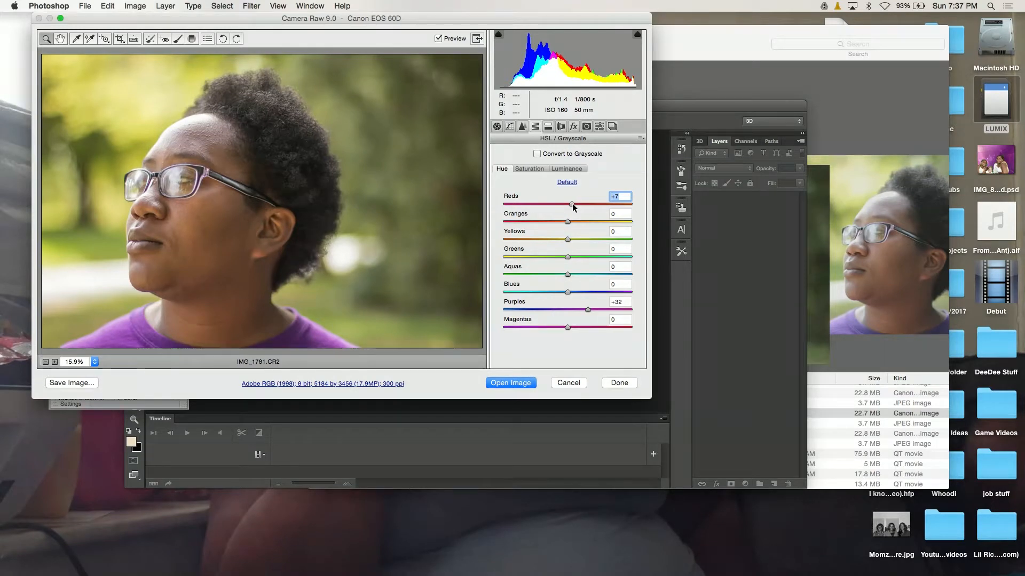
Enable lens profile corrections for the photo, switching them off and on to compare before leaving them on.
click(548, 127)
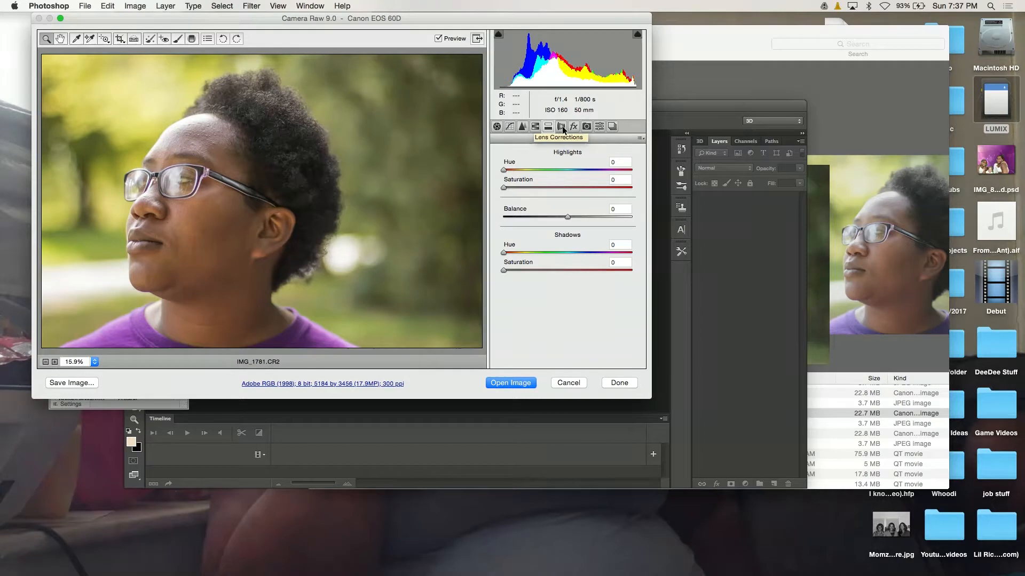
click(562, 127)
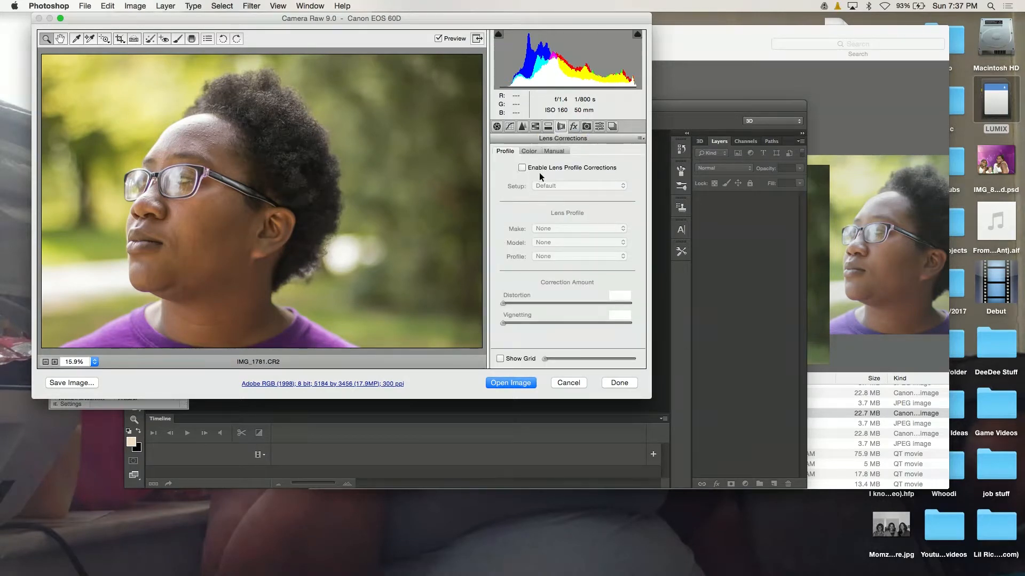
click(521, 168)
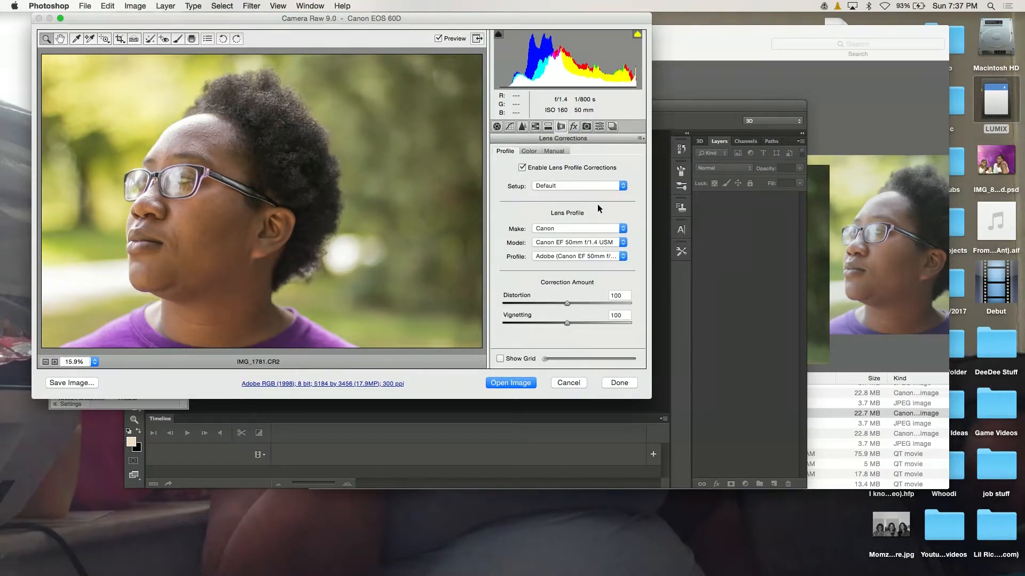
click(522, 167)
click(522, 168)
click(522, 168)
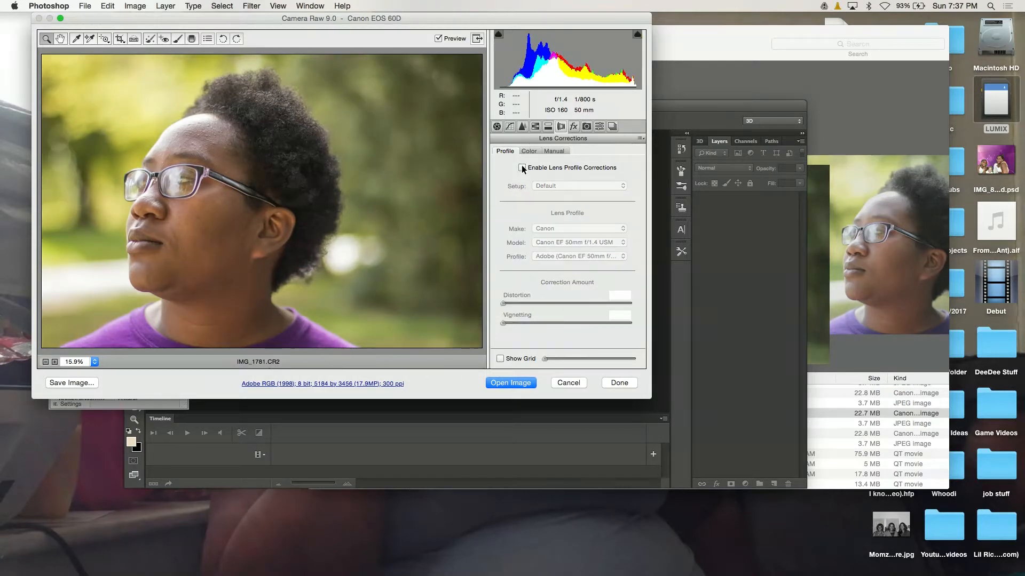
click(522, 168)
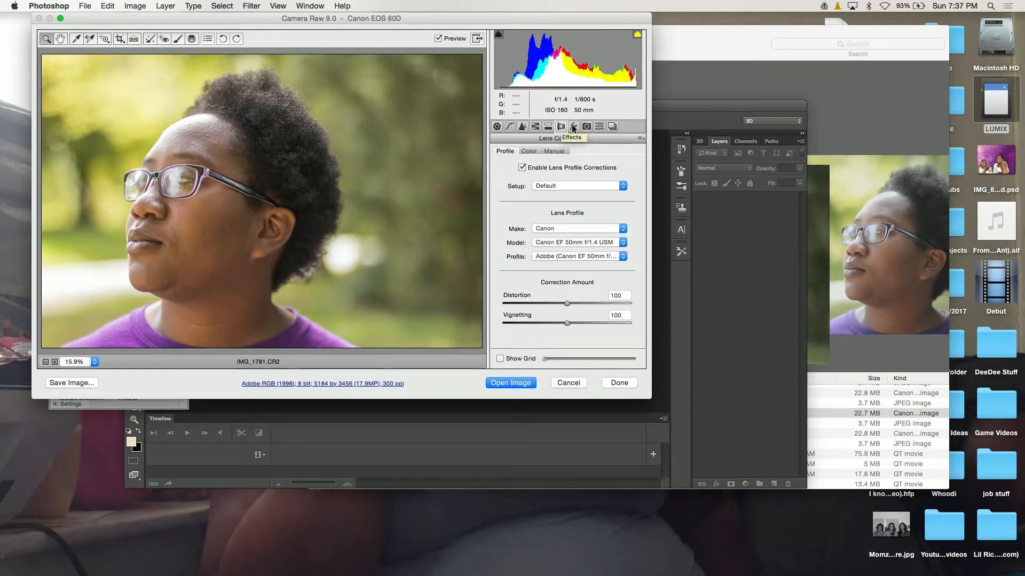
click(577, 130)
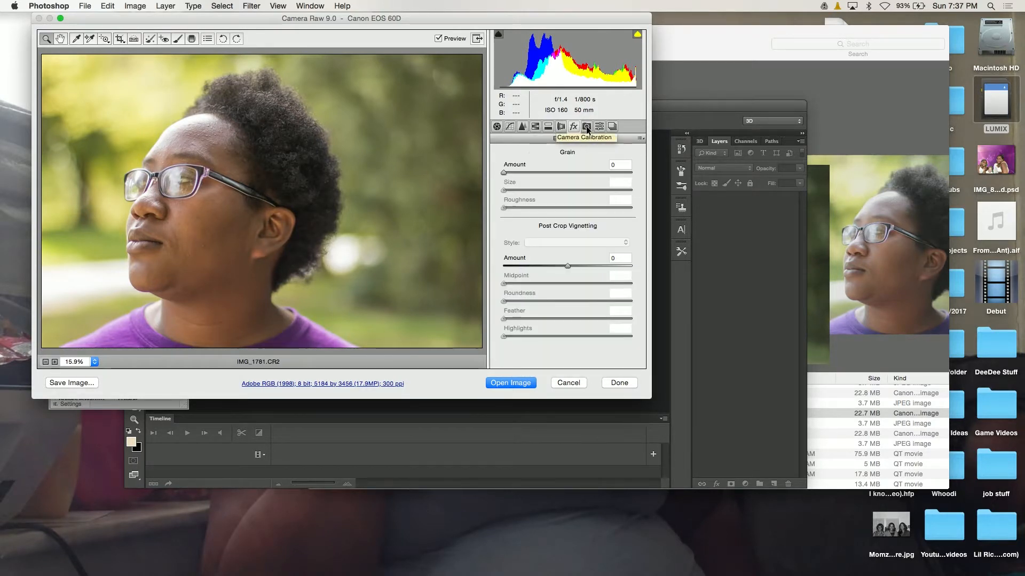
click(586, 127)
click(599, 126)
click(549, 127)
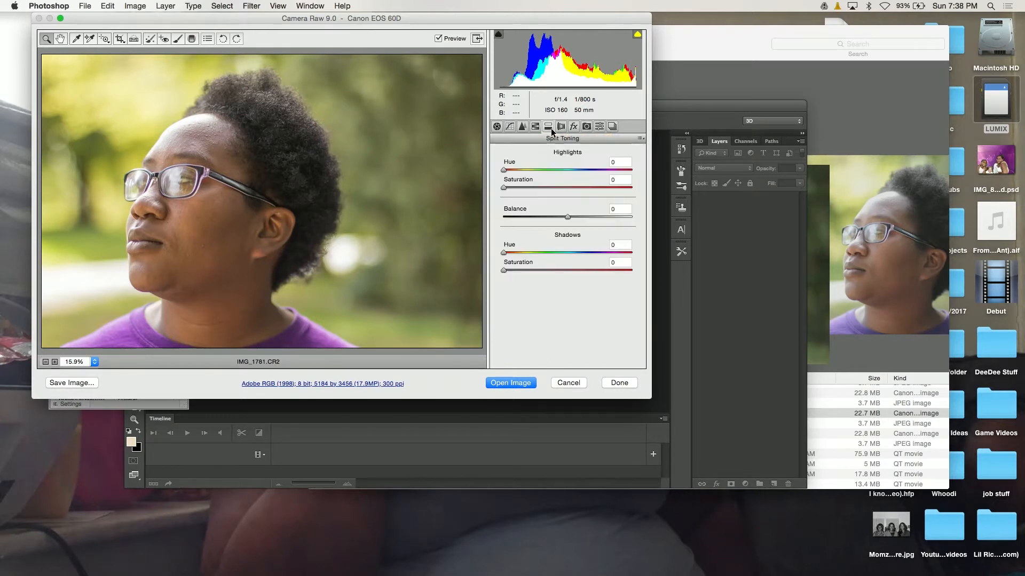
Open the adjusted raw photo in the main Photoshop editor and enlarge the application window to fill the screen.
click(511, 383)
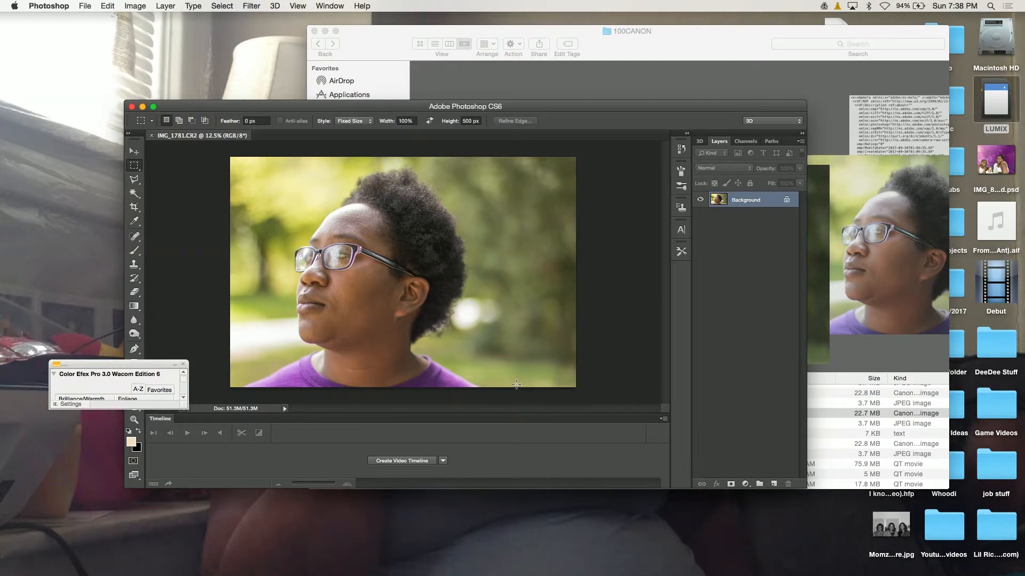
click(153, 107)
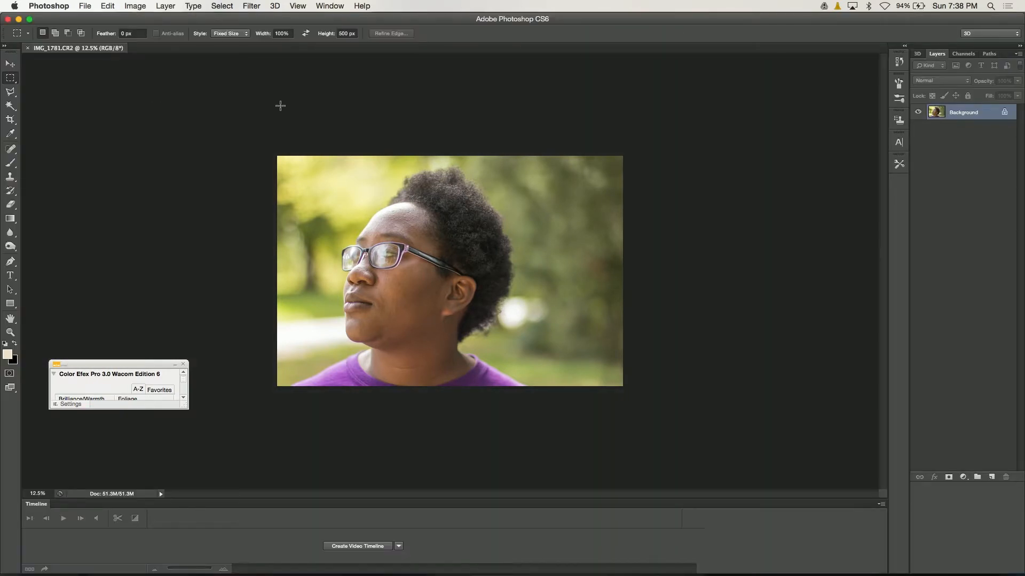
Duplicate the Background layer and hide the original Background layer.
right_click(941, 114)
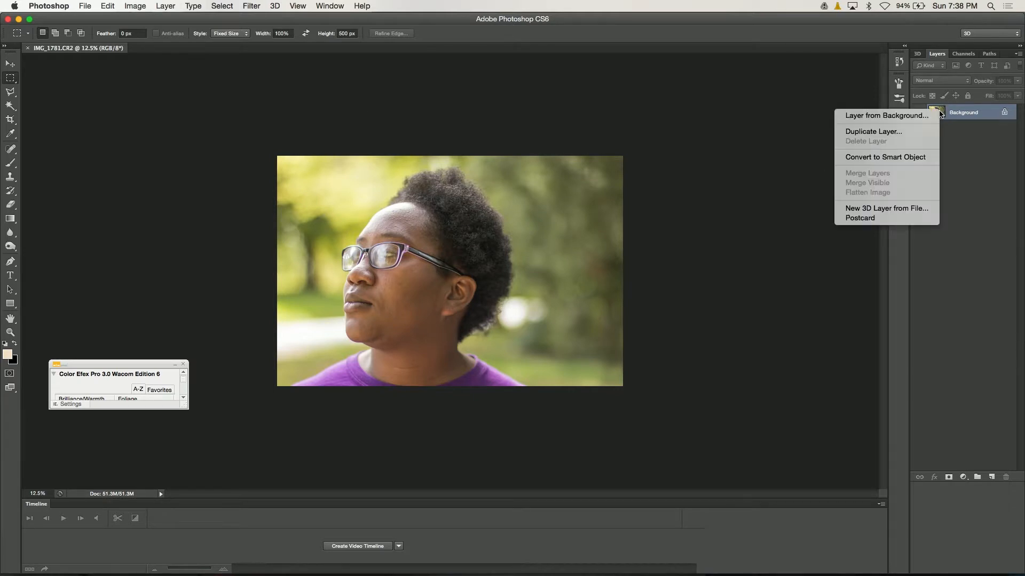
click(906, 134)
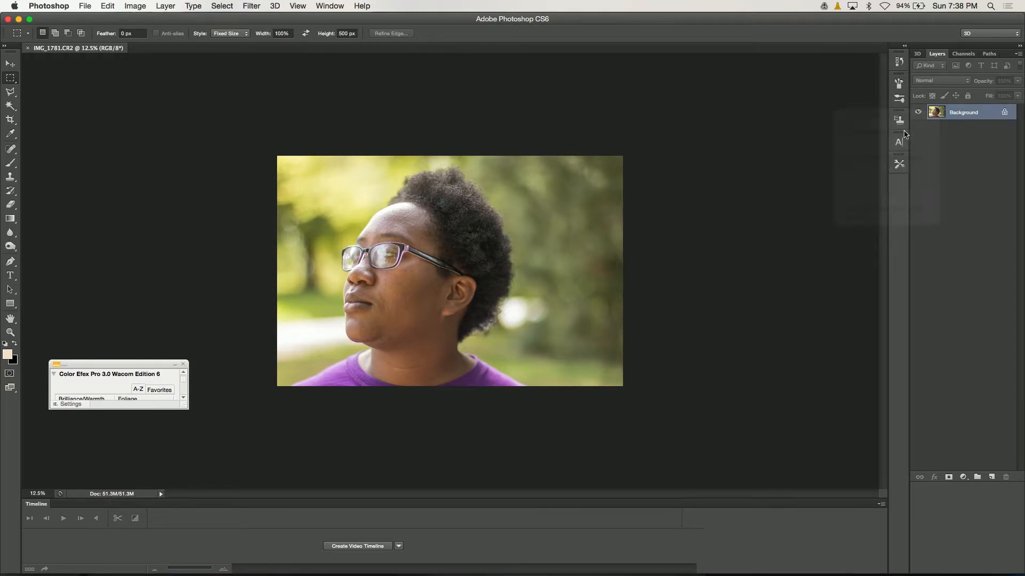
click(439, 155)
click(917, 129)
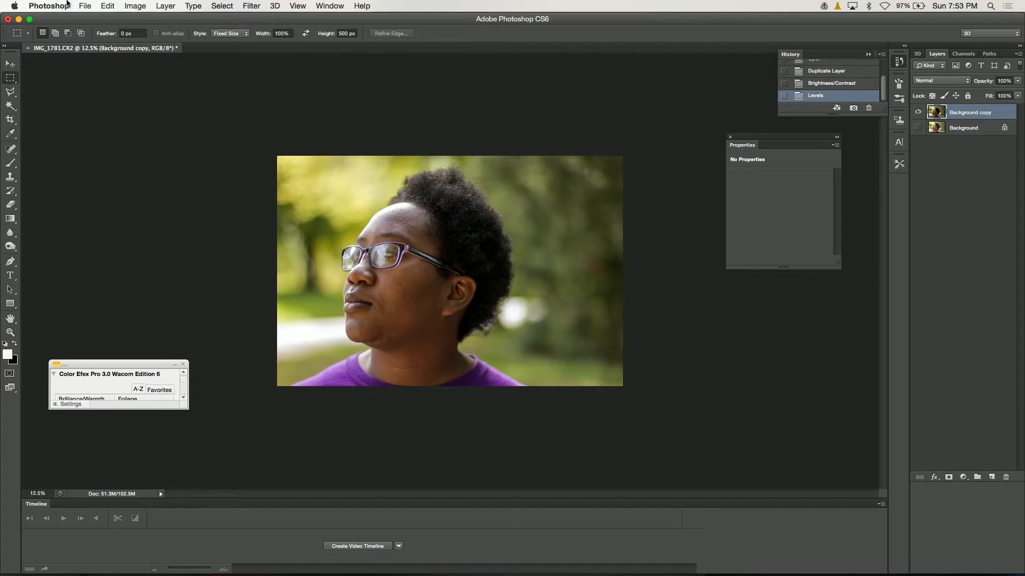
Place the logo file FINALPNG.png from the Logo folder on the Desktop into the portrait.
click(83, 7)
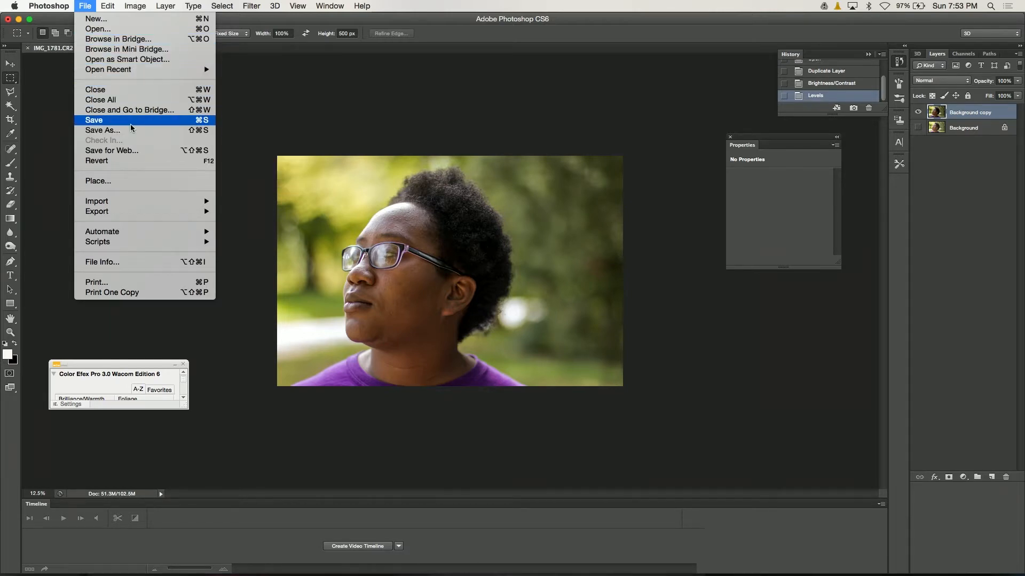
click(119, 181)
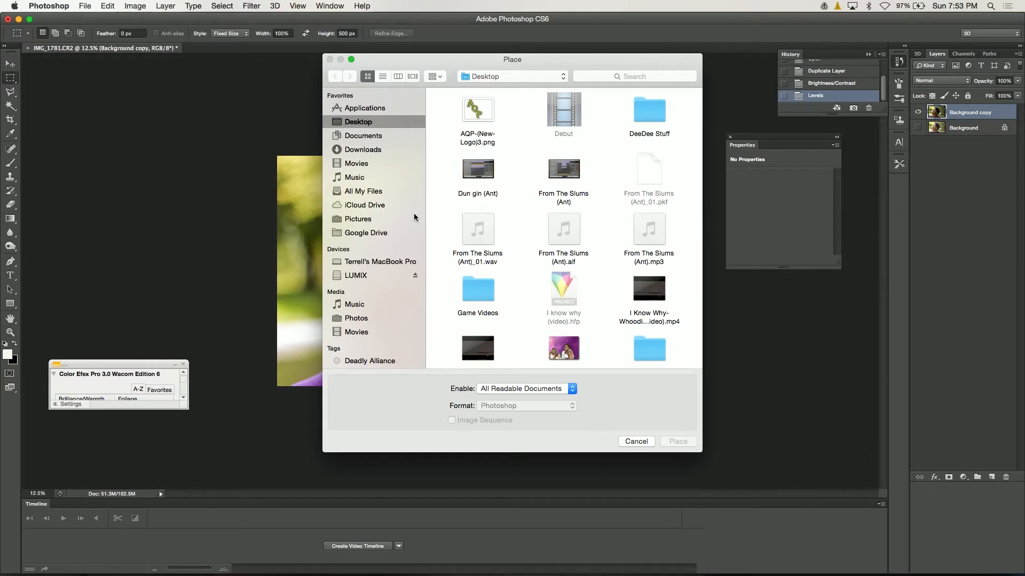
scroll(450, 206, down, 5)
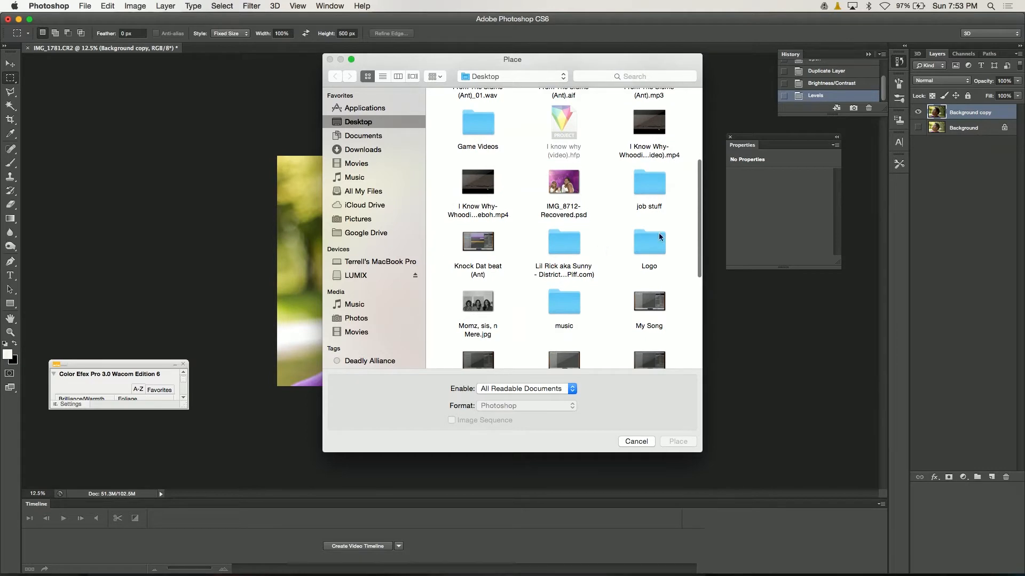
double_click(658, 245)
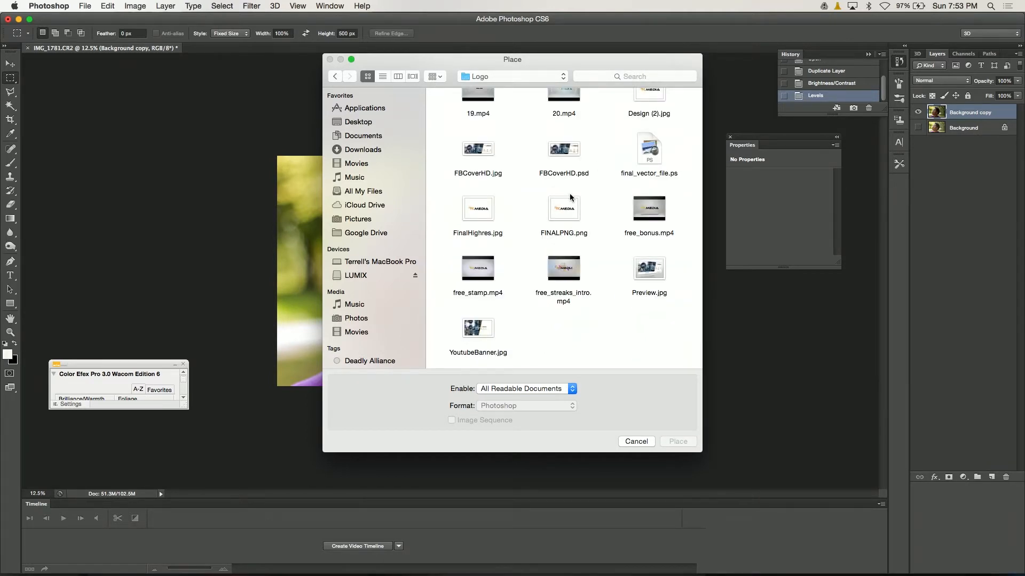
double_click(569, 210)
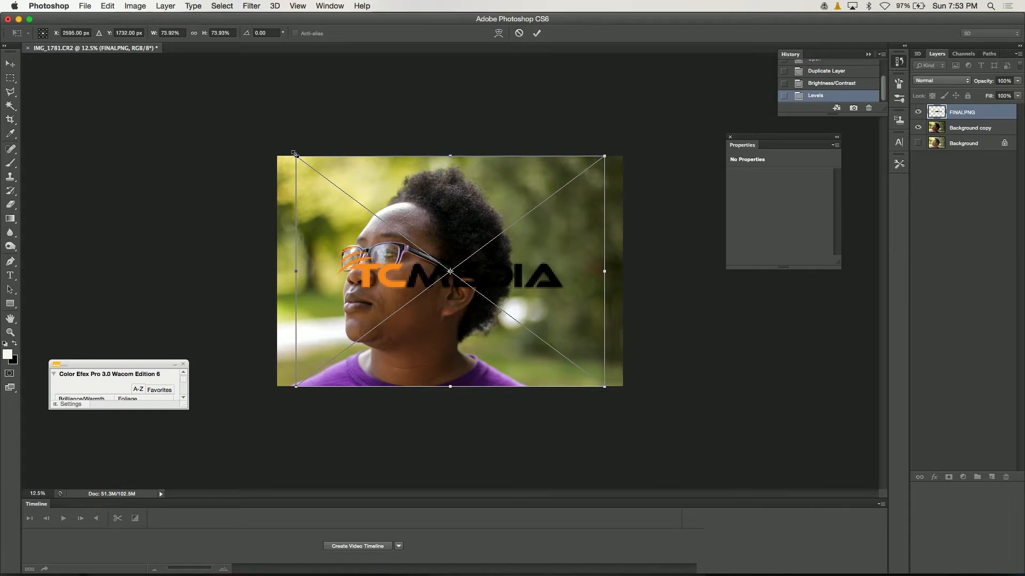
Scale the placed logo to about 23% and move it into the lower-right corner of the photo.
drag(295, 154, 502, 319)
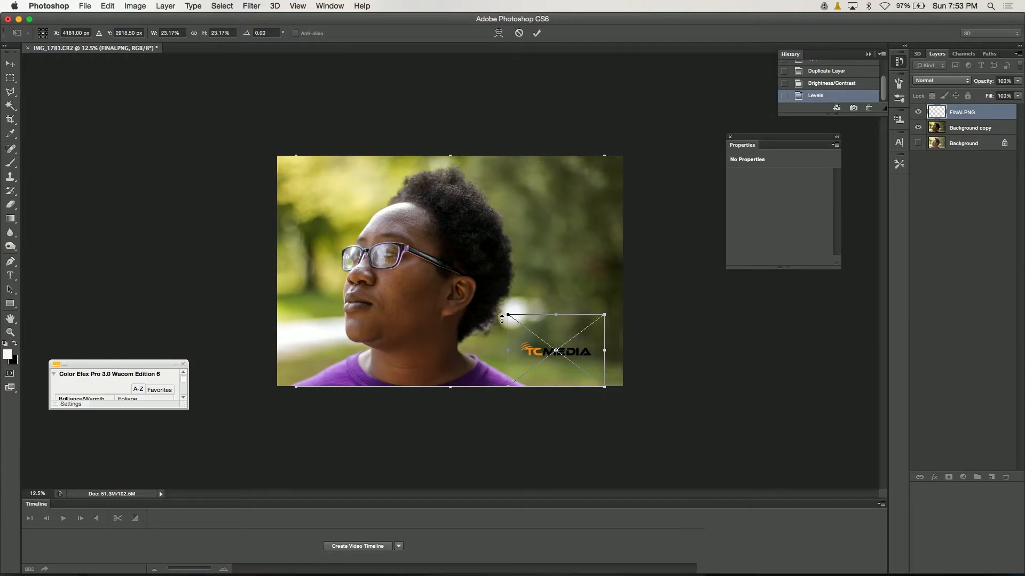
key(Return)
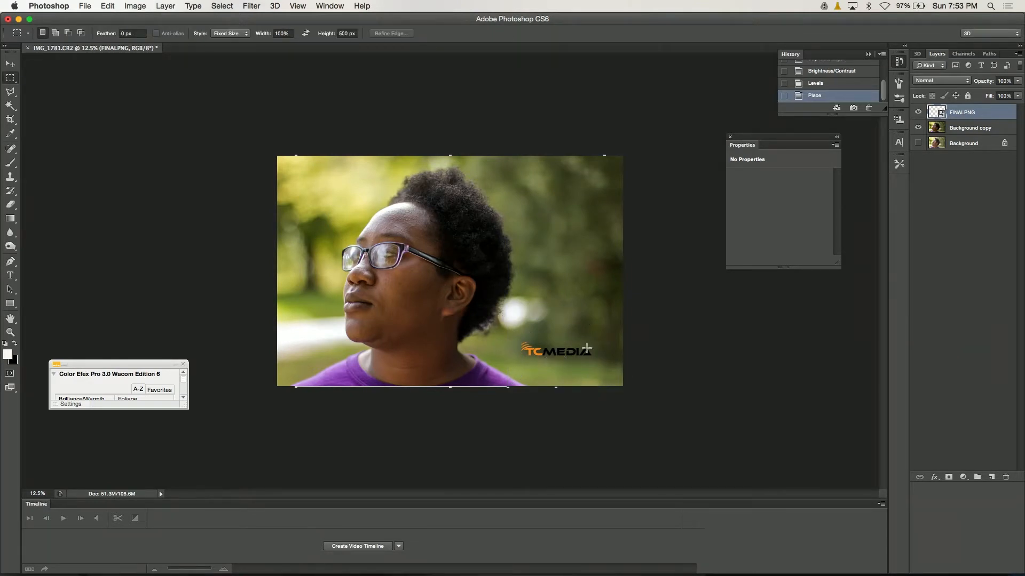
click(10, 64)
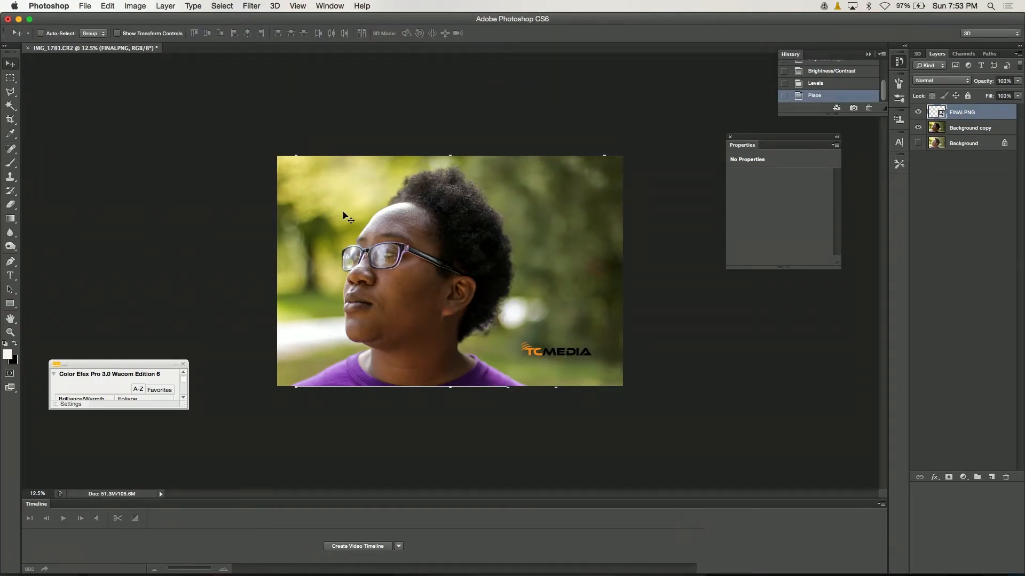
drag(558, 350, 568, 366)
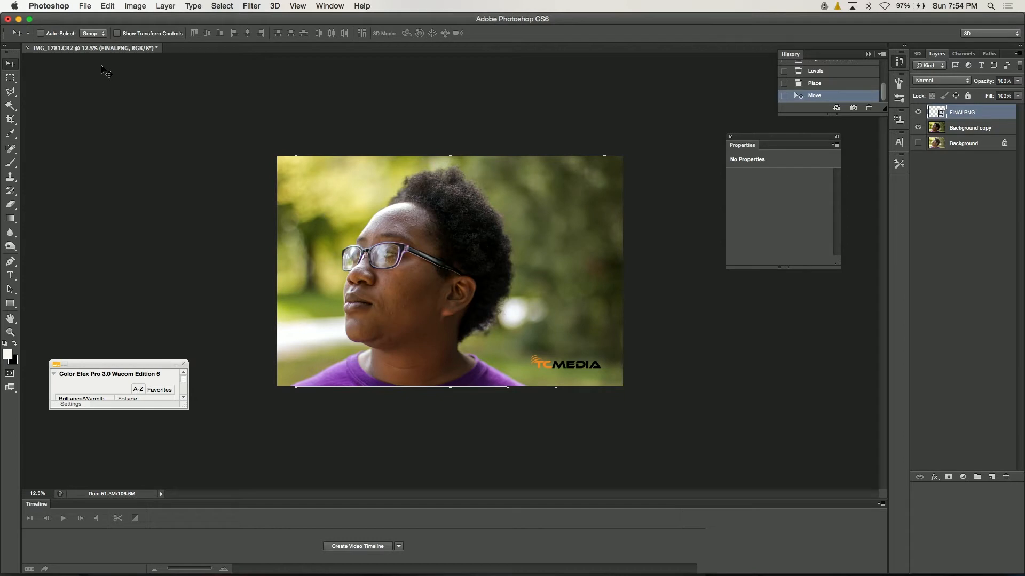
Save a copy as IMG_1781.jpg on the Desktop in JPEG format, with maximum quality 12 and the Baseline ("Standard") option.
click(85, 6)
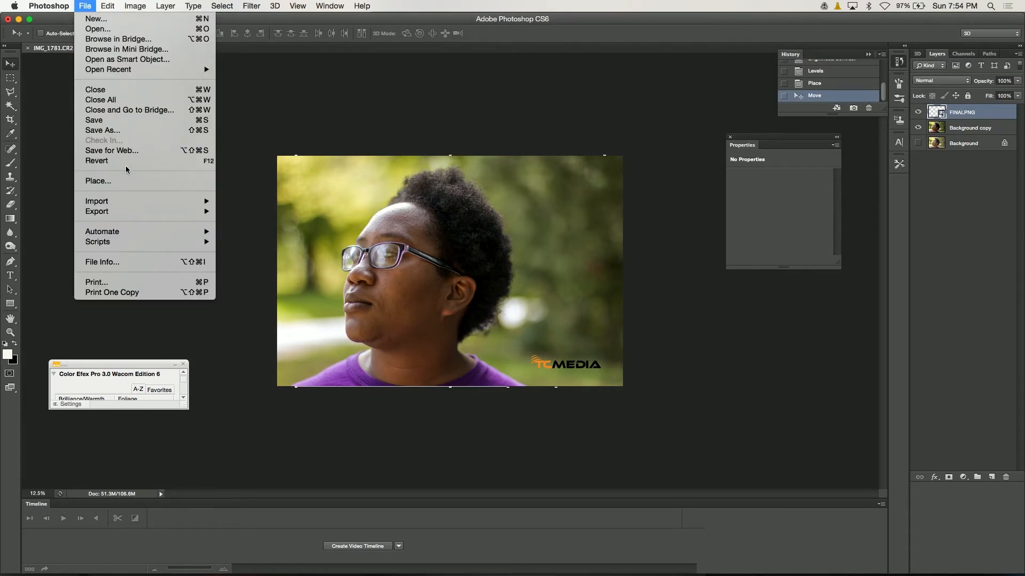
mouse_move(158, 211)
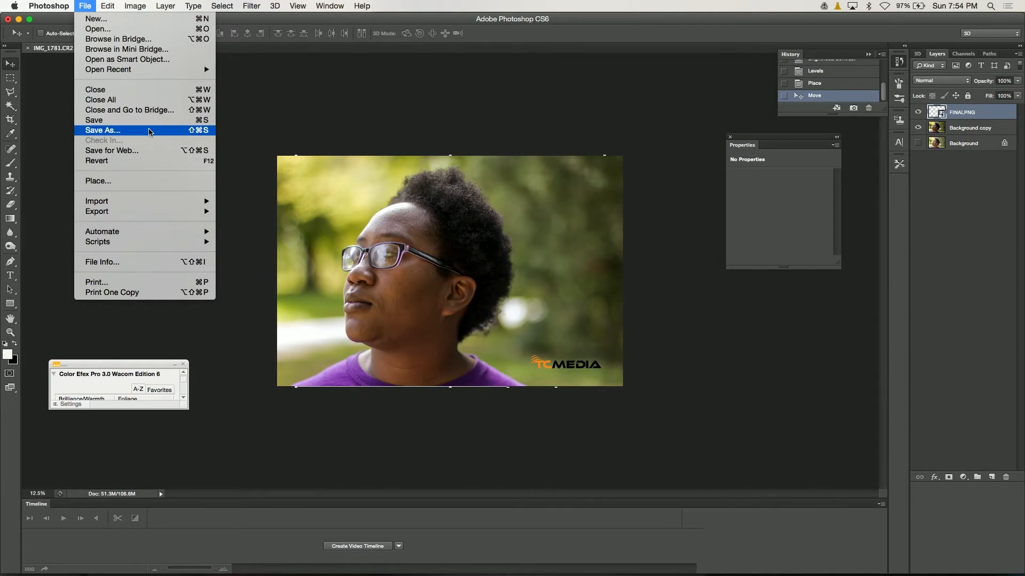
click(114, 134)
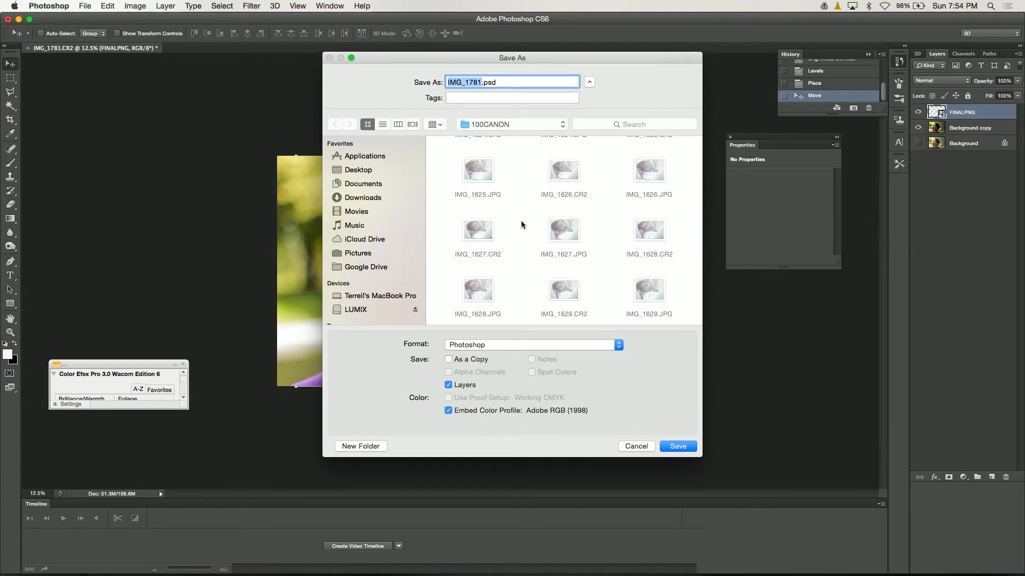
click(363, 173)
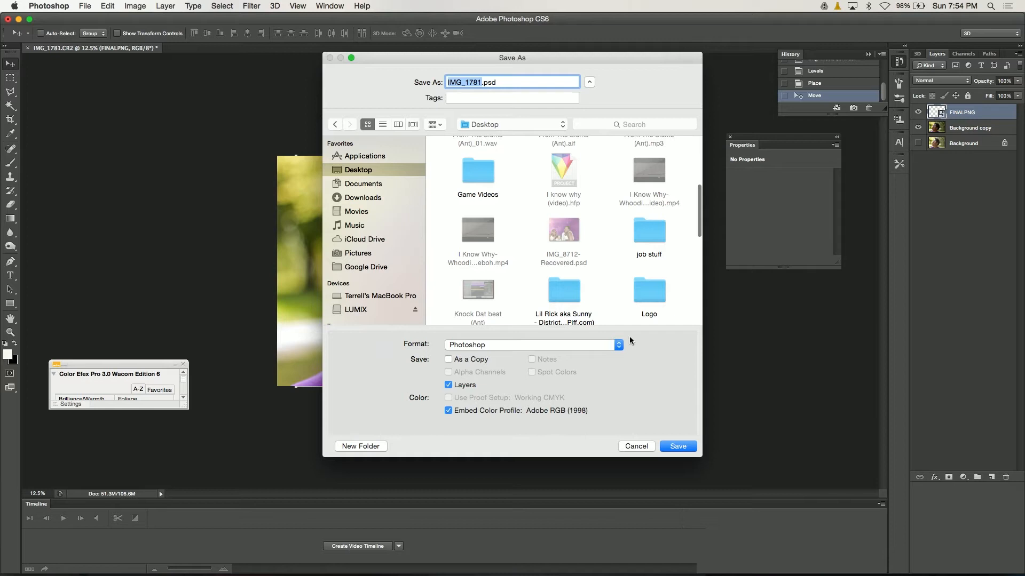
click(619, 347)
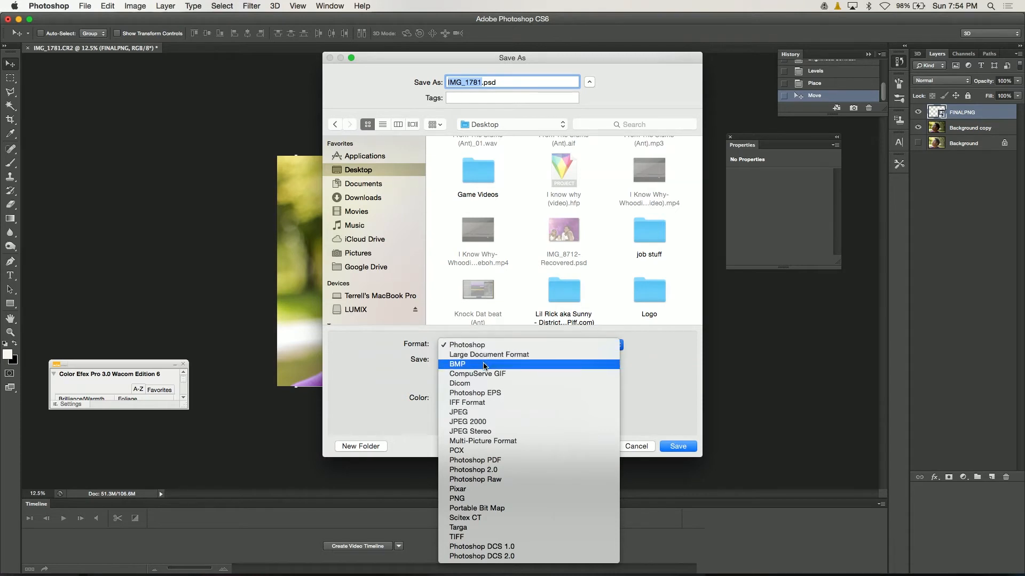
click(468, 413)
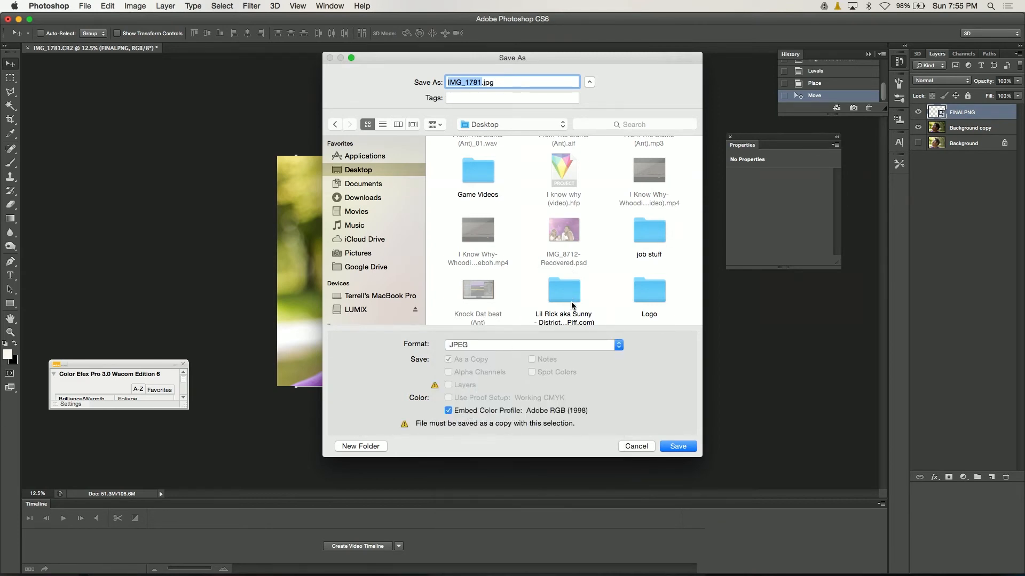
click(678, 446)
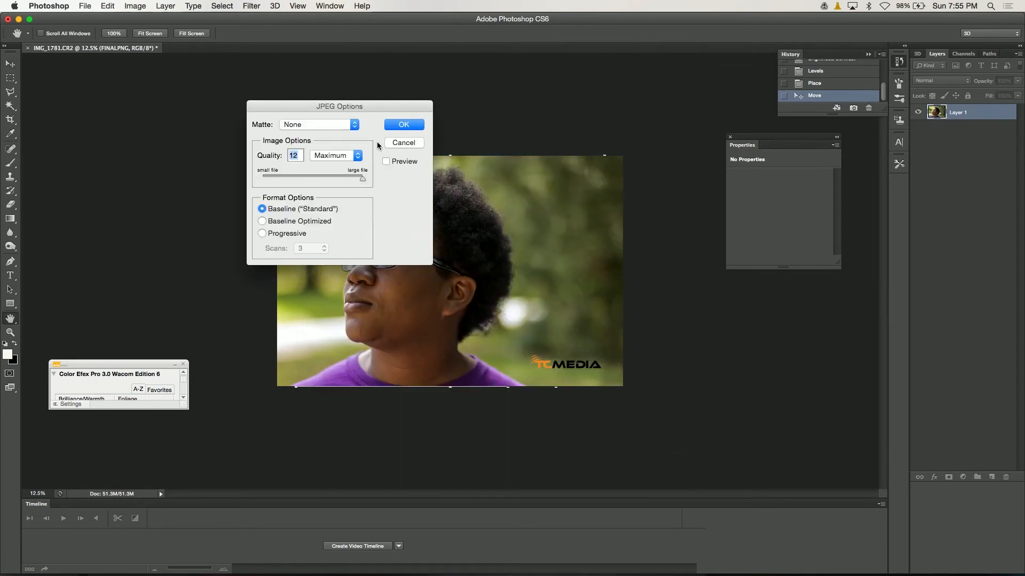
click(408, 124)
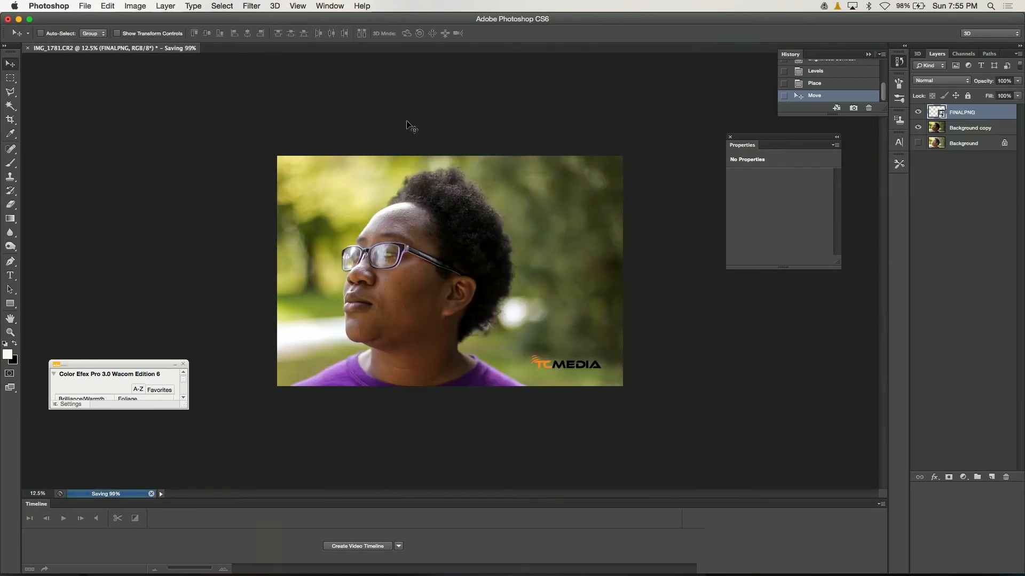